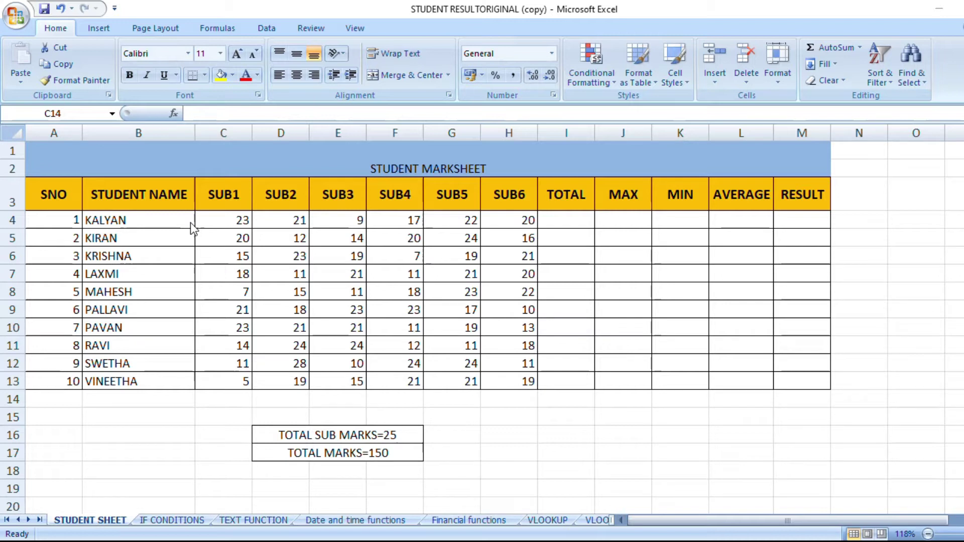
Step: Enter the formula =SUM(C4:H4) in cell I4 for the first student's total marks
{"action": "left_click", "coordinate": [559, 216]}
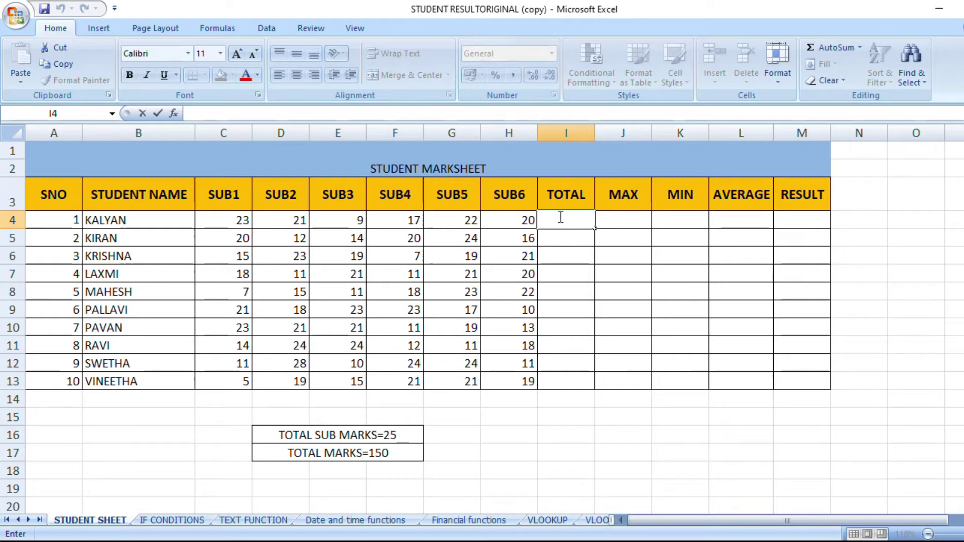
{"action": "type", "text": "=SUM("}
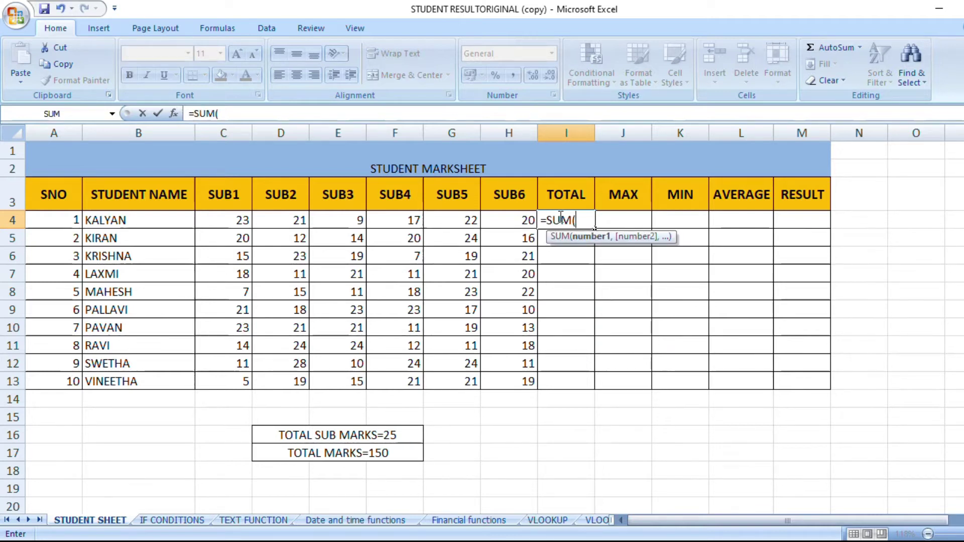
{"action": "left_click_drag", "start_coordinate": [219, 221], "coordinate": [491, 216]}
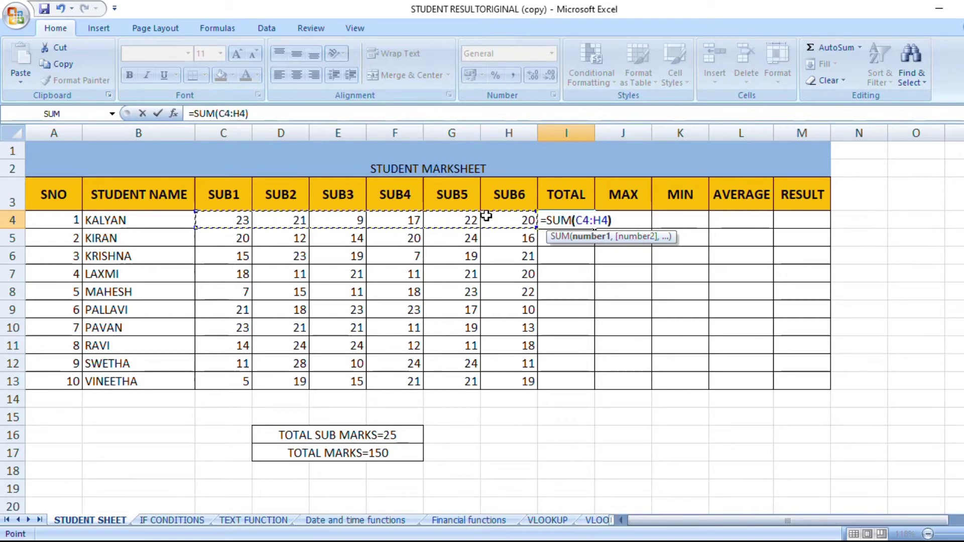
{"action": "type", "text": ")"}
{"action": "key", "text": "Return"}
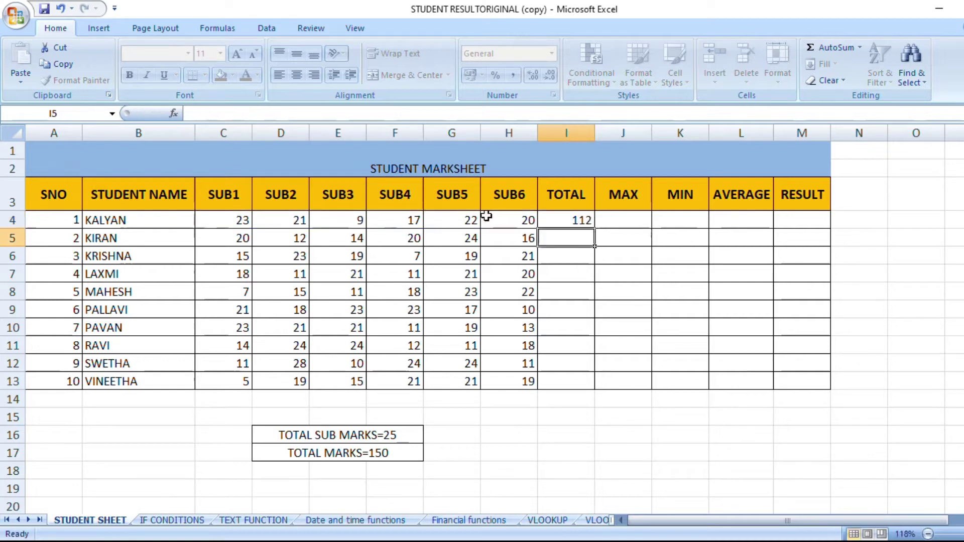
{"action": "double_click", "coordinate": [557, 220]}
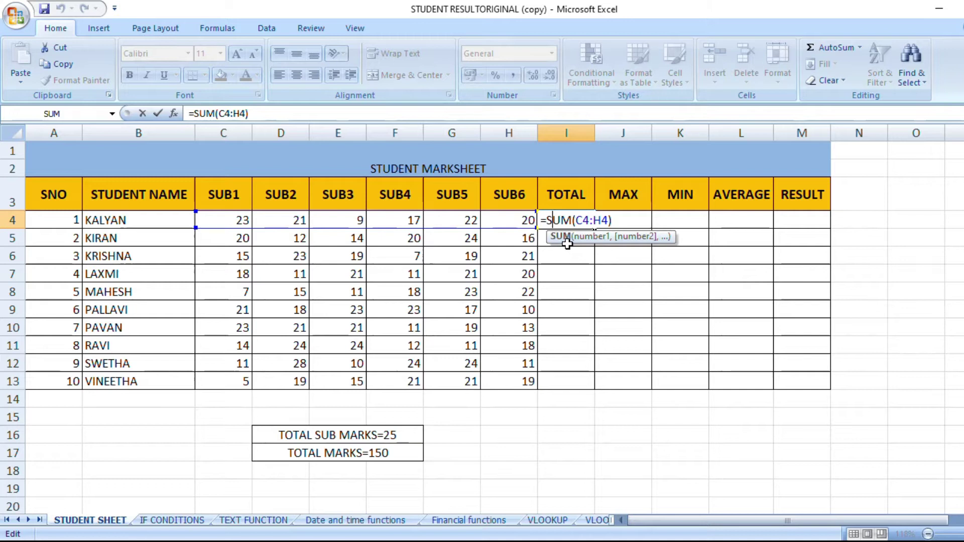
{"action": "left_click", "coordinate": [641, 250]}
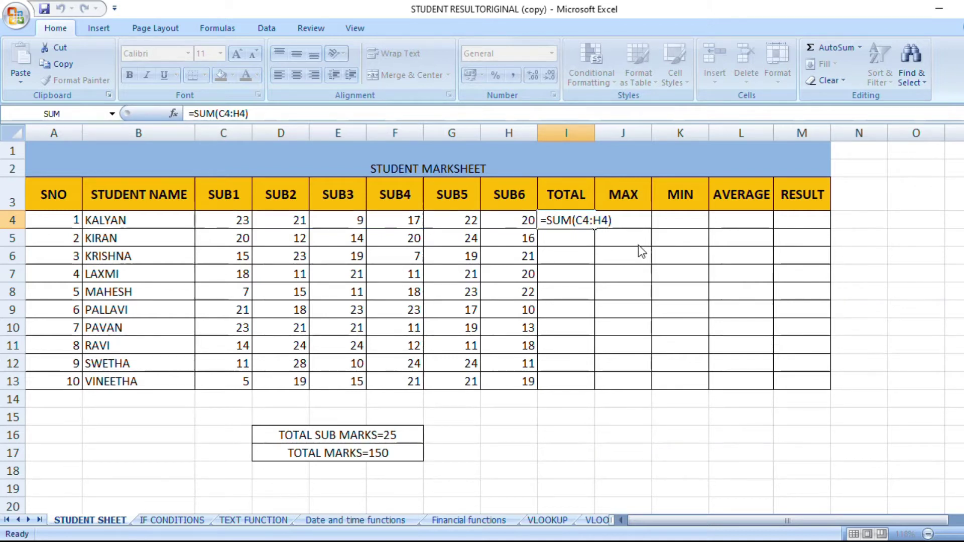
{"action": "key", "text": "Return"}
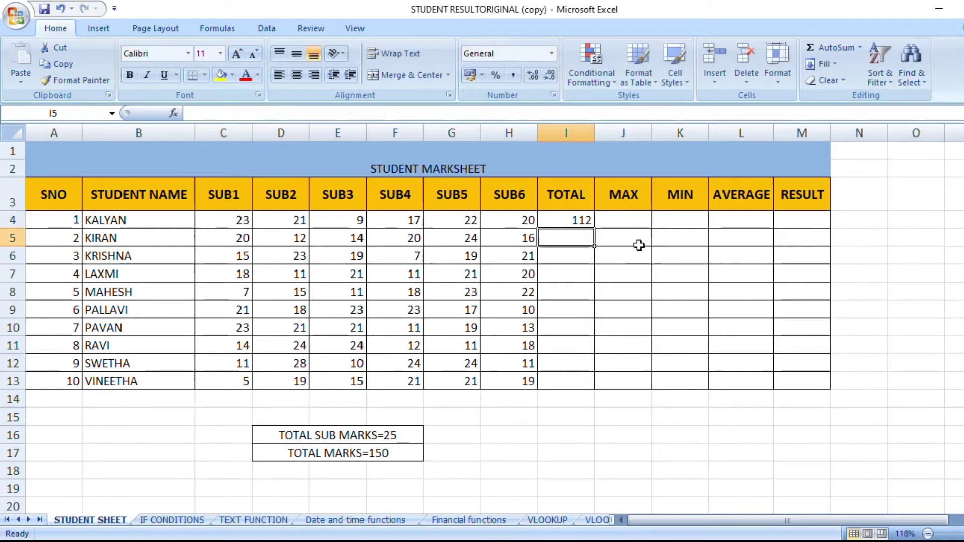
Step: Total the second student's marks in cell I5 with separate cell references, using =SUM(C5,D5,E5,F5,G5,H5)
{"action": "type", "text": "="}
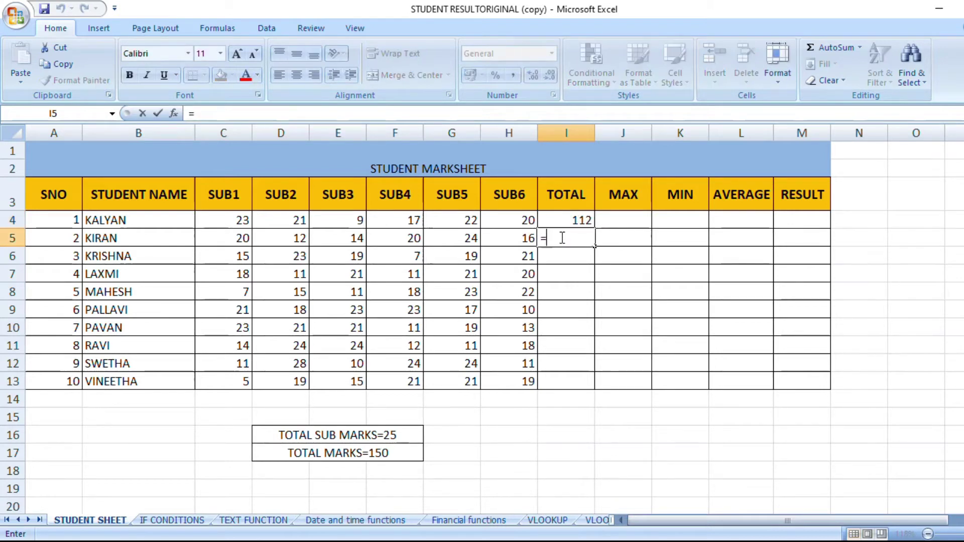
{"action": "type", "text": "SUM("}
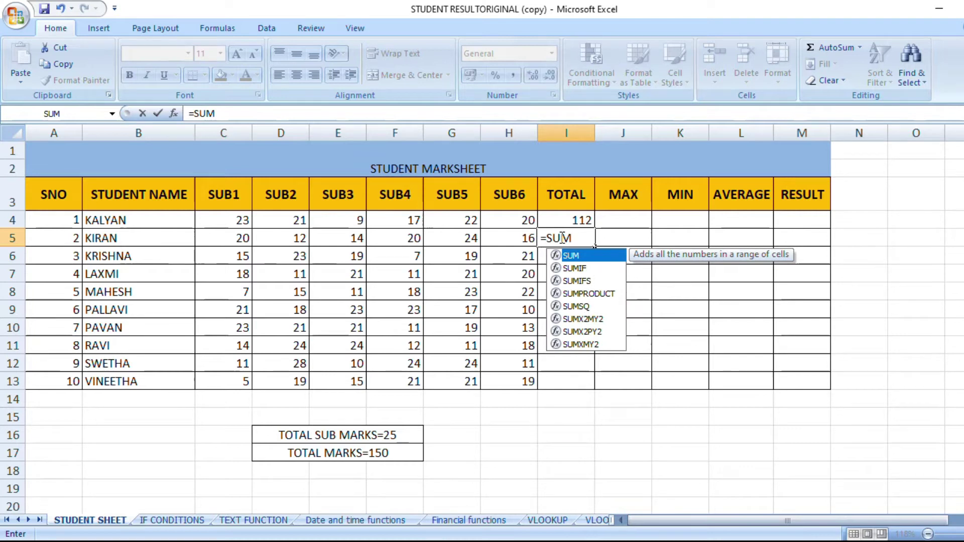
{"action": "left_click", "coordinate": [241, 239]}
{"action": "type", "text": ","}
{"action": "left_click", "coordinate": [301, 239]}
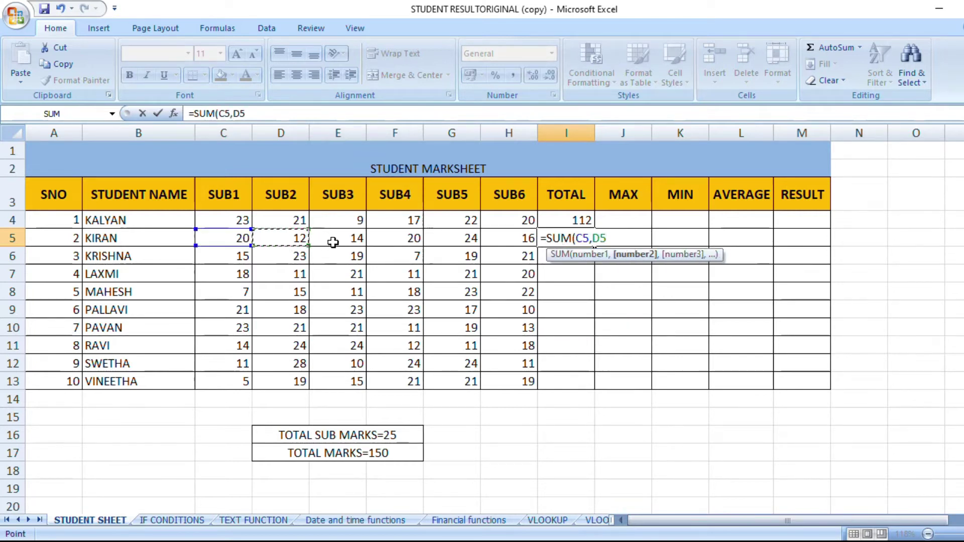
{"action": "type", "text": ","}
{"action": "left_click", "coordinate": [334, 239]}
{"action": "type", "text": ","}
{"action": "left_click", "coordinate": [397, 239]}
{"action": "type", "text": ","}
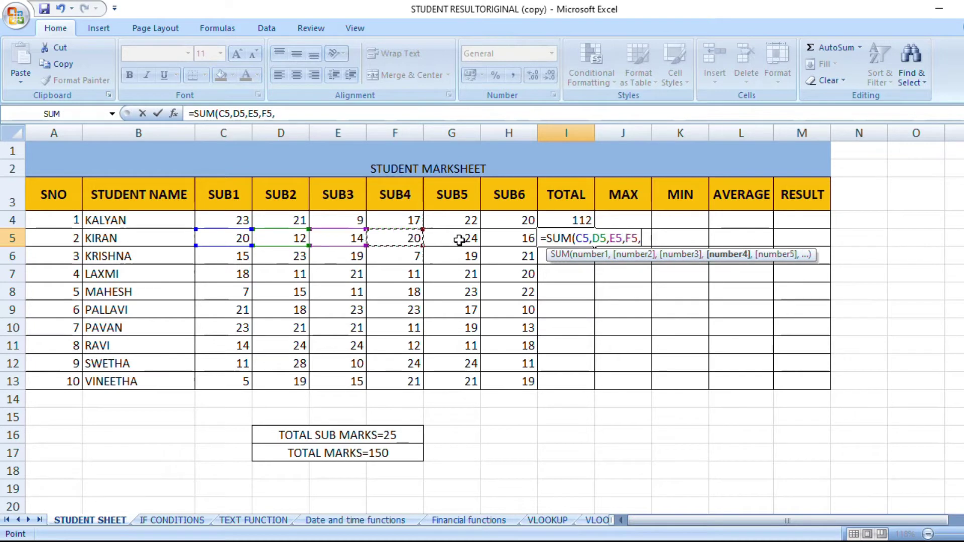
{"action": "left_click", "coordinate": [454, 239]}
{"action": "type", "text": ","}
{"action": "left_click", "coordinate": [507, 241]}
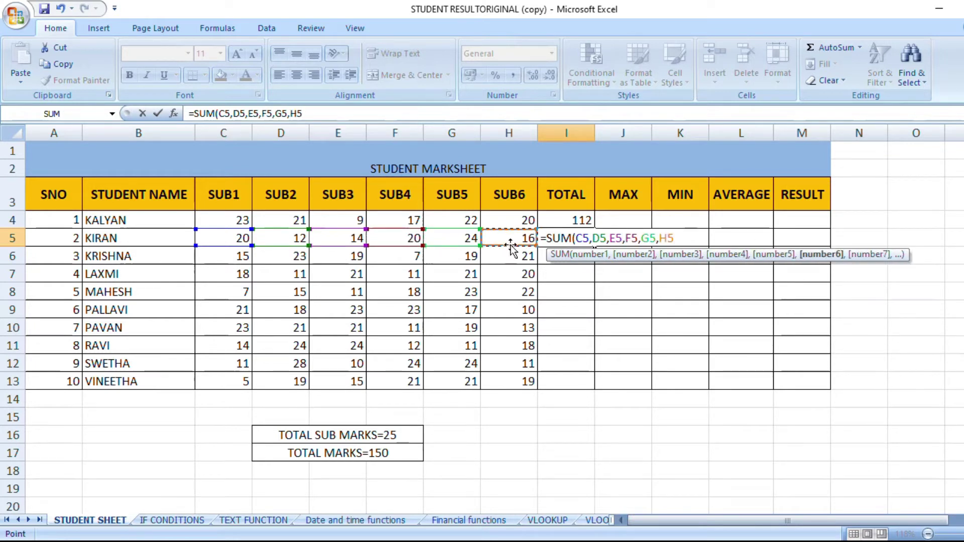
{"action": "type", "text": ")"}
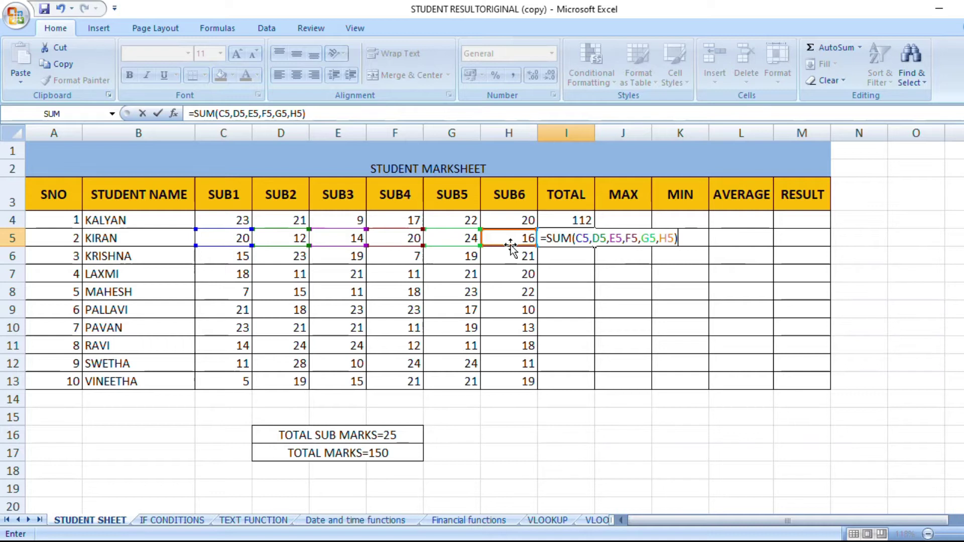
{"action": "key", "text": "Return"}
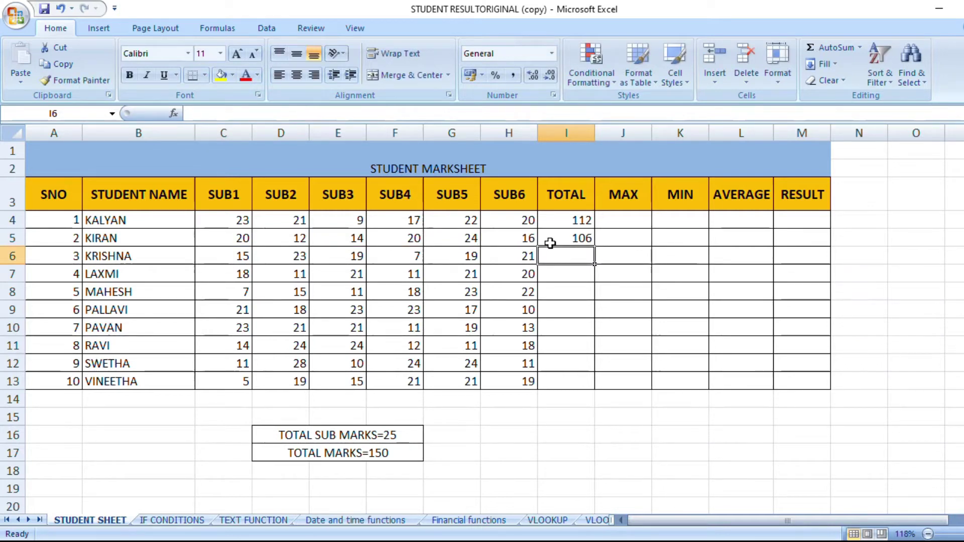
Step: Fill the total formula from I4 down through I13 for all students
{"action": "left_click", "coordinate": [574, 219]}
{"action": "left_click_drag", "start_coordinate": [595, 228], "coordinate": [586, 383]}
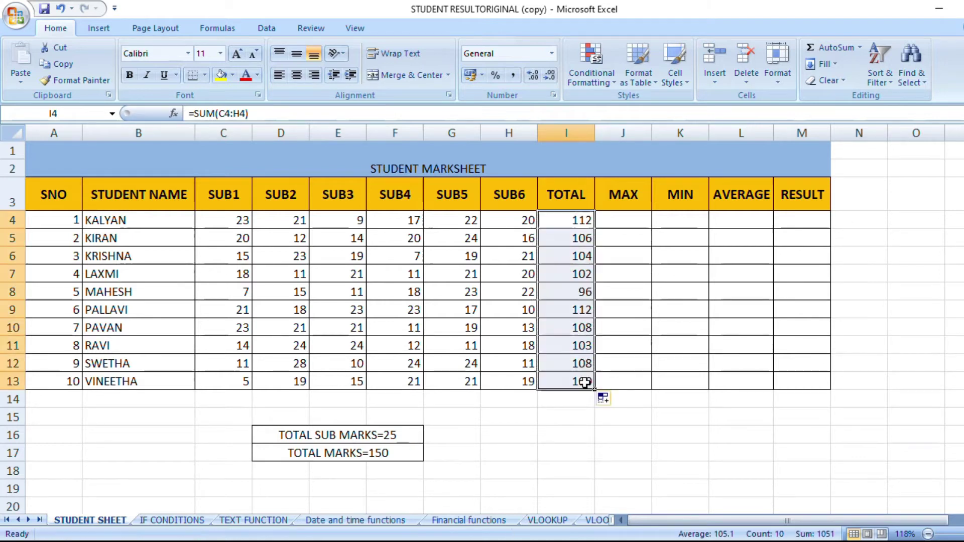
{"action": "double_click", "coordinate": [547, 222]}
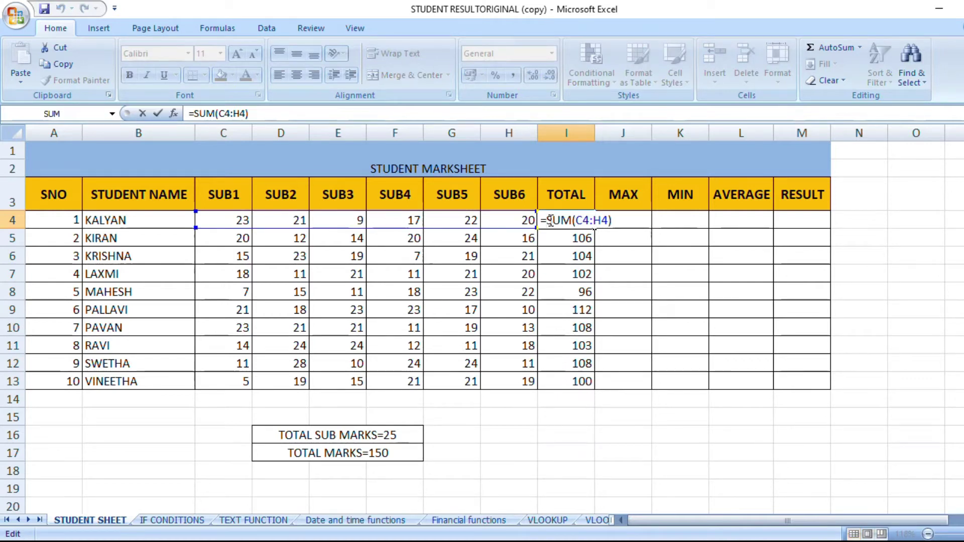
{"action": "left_click", "coordinate": [549, 221]}
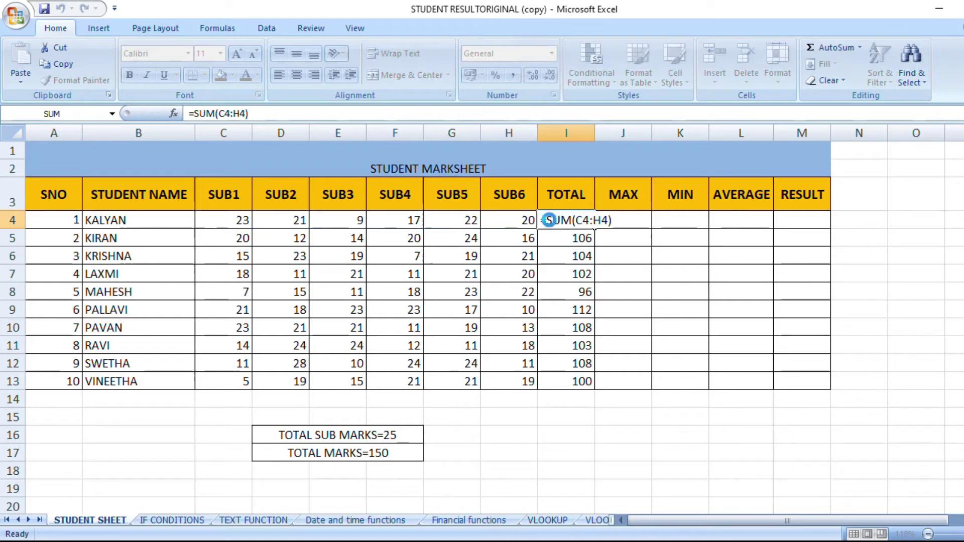
{"action": "key", "text": "Return"}
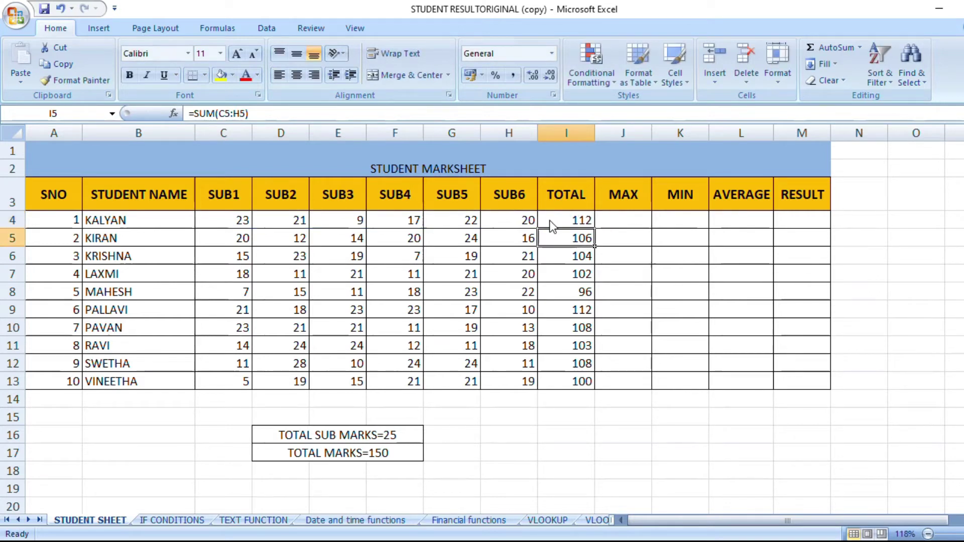
Step: Enter the formula =MAX(C4:H4) in cell J4 for the first student's highest mark
{"action": "left_click", "coordinate": [621, 220]}
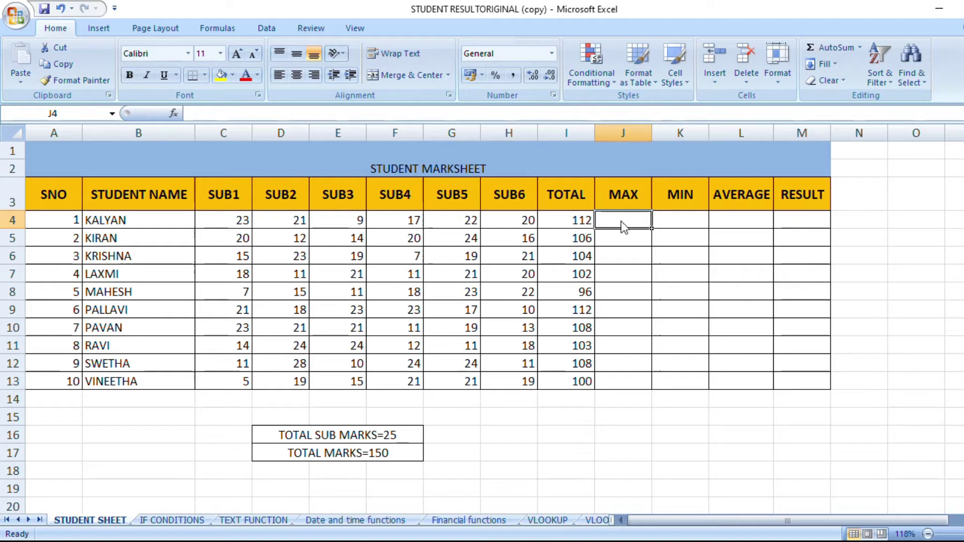
{"action": "type", "text": "="}
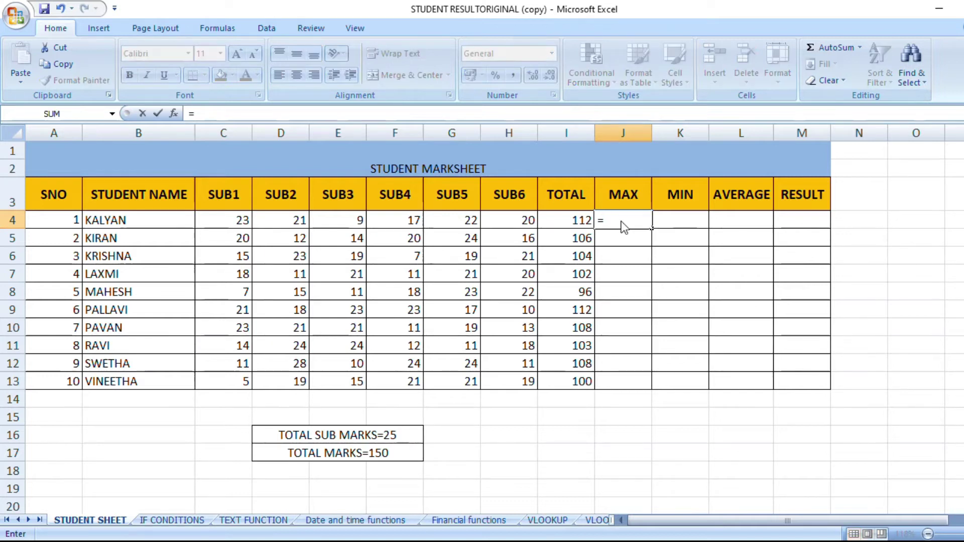
{"action": "type", "text": "MA"}
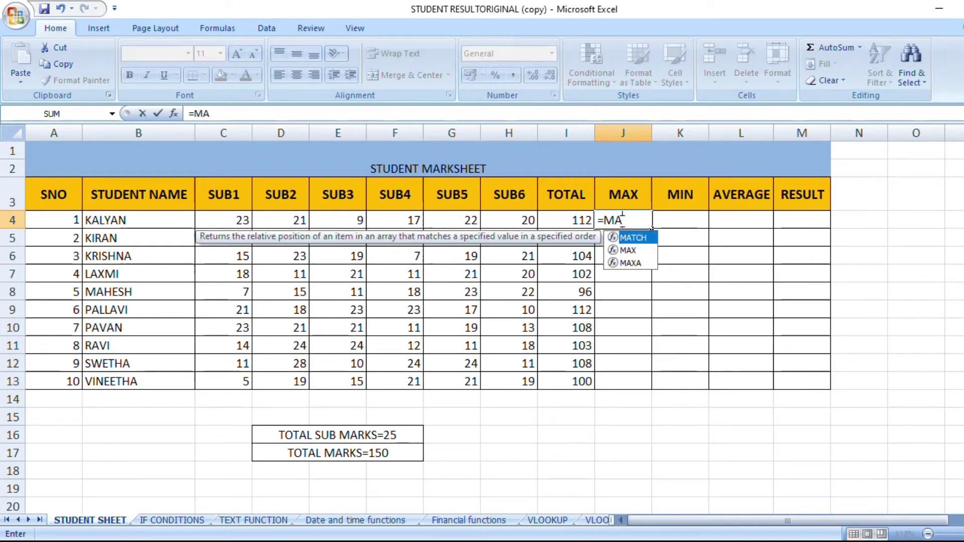
{"action": "type", "text": "X("}
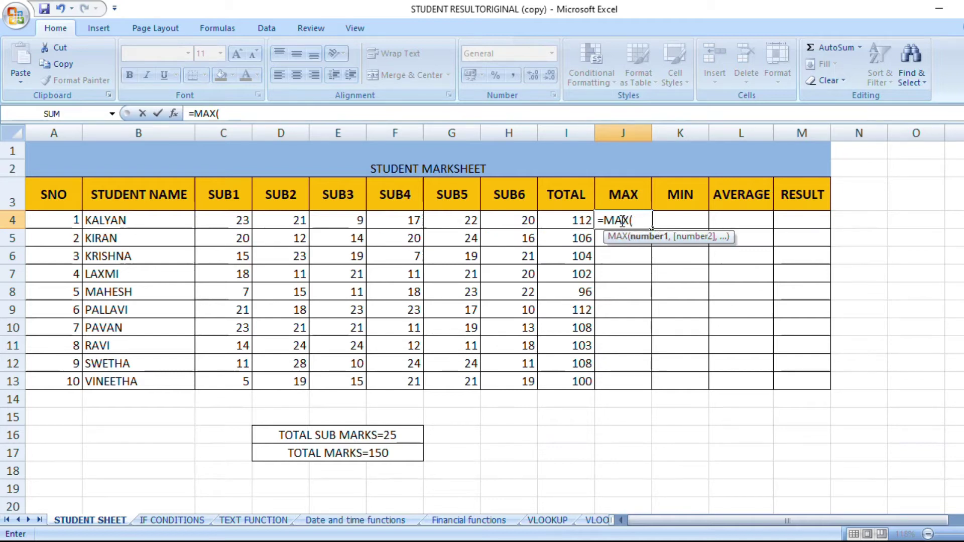
{"action": "left_click_drag", "start_coordinate": [236, 219], "coordinate": [507, 213]}
{"action": "type", "text": ")"}
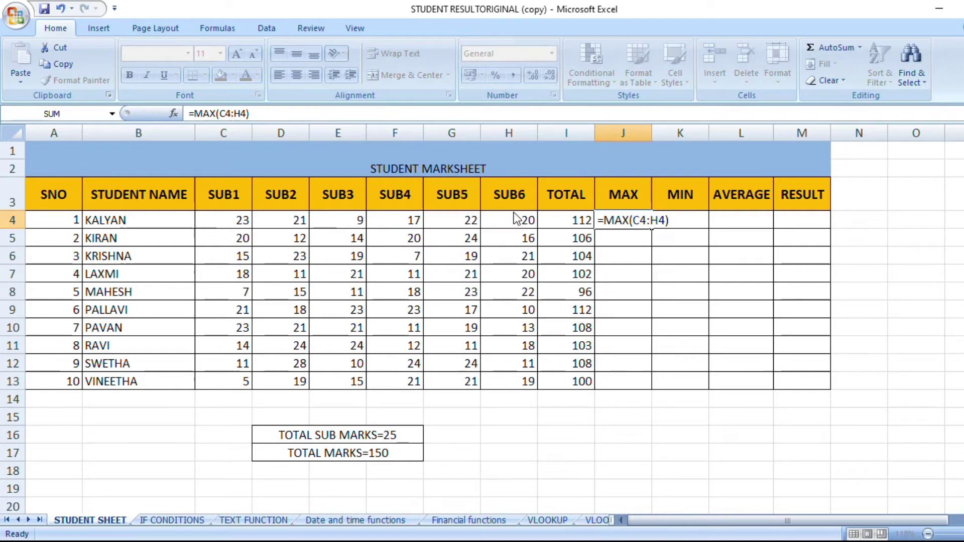
{"action": "key", "text": "Return"}
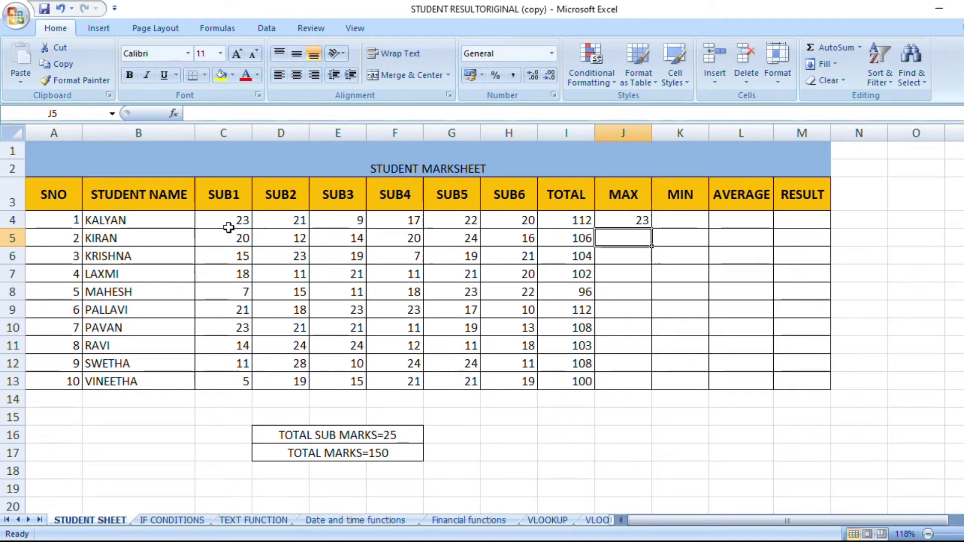
Step: Enter =MAX(C5,D5,E5,F5,G5,H5) in cell J5 and fill it down through J13 for the remaining students
{"action": "double_click", "coordinate": [626, 239]}
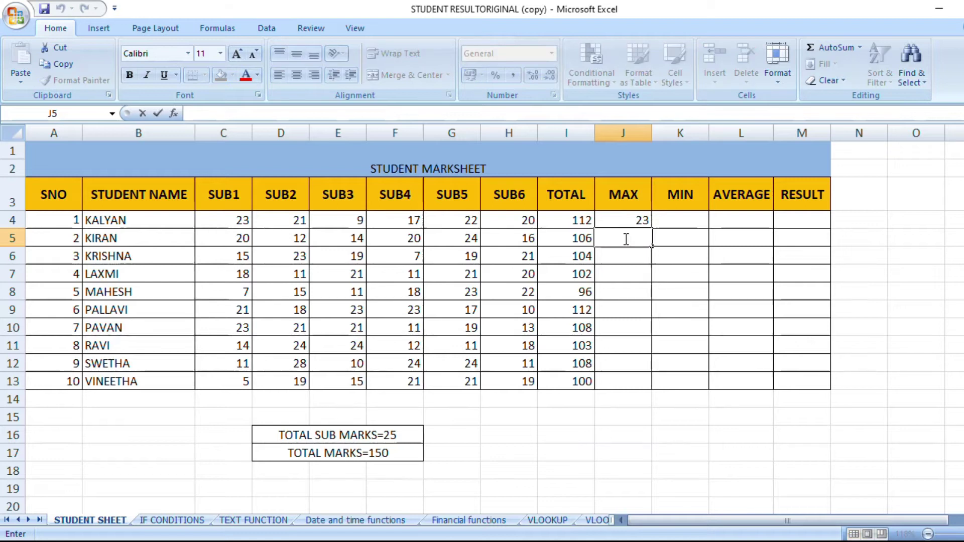
{"action": "type", "text": "=MAX"}
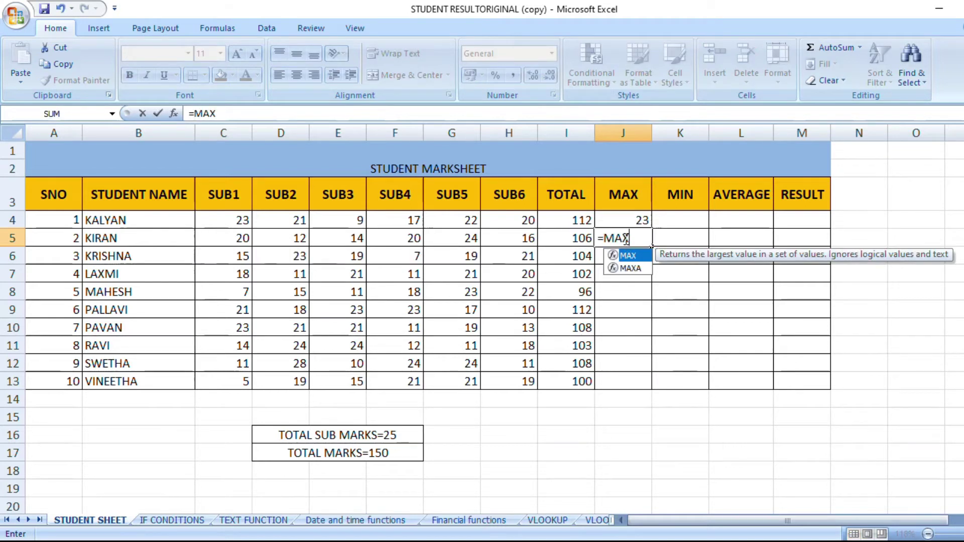
{"action": "type", "text": "("}
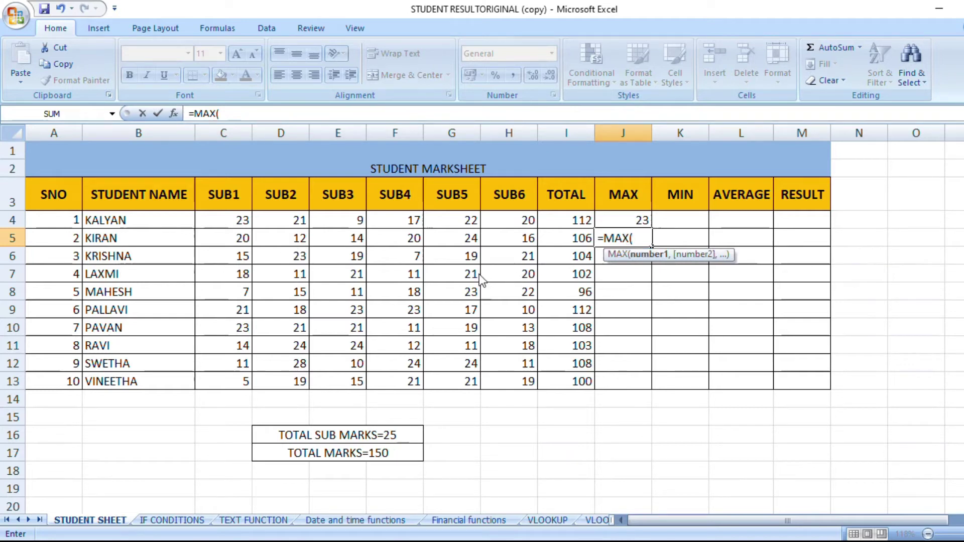
{"action": "left_click", "coordinate": [242, 238]}
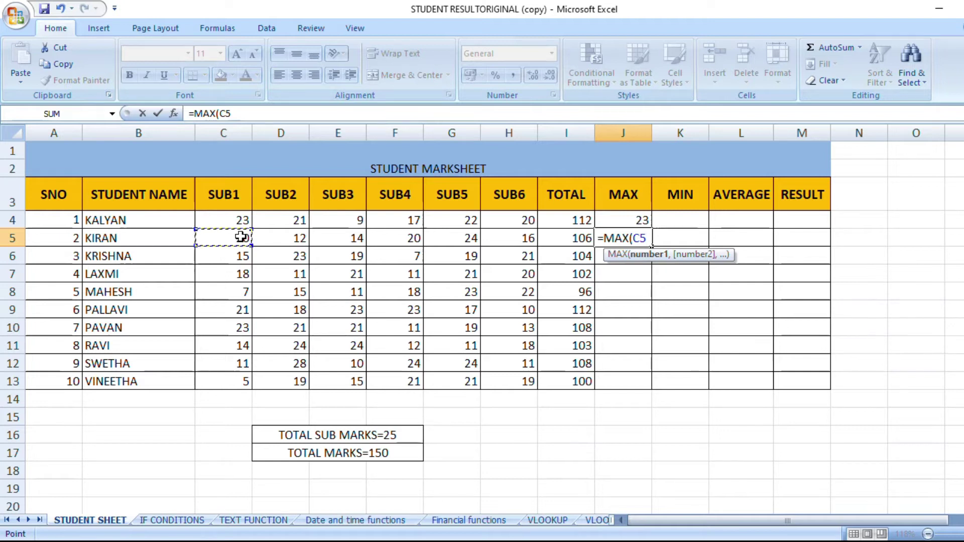
{"action": "type", "text": ","}
{"action": "left_click", "coordinate": [286, 238]}
{"action": "type", "text": ","}
{"action": "left_click", "coordinate": [350, 238]}
{"action": "type", "text": ","}
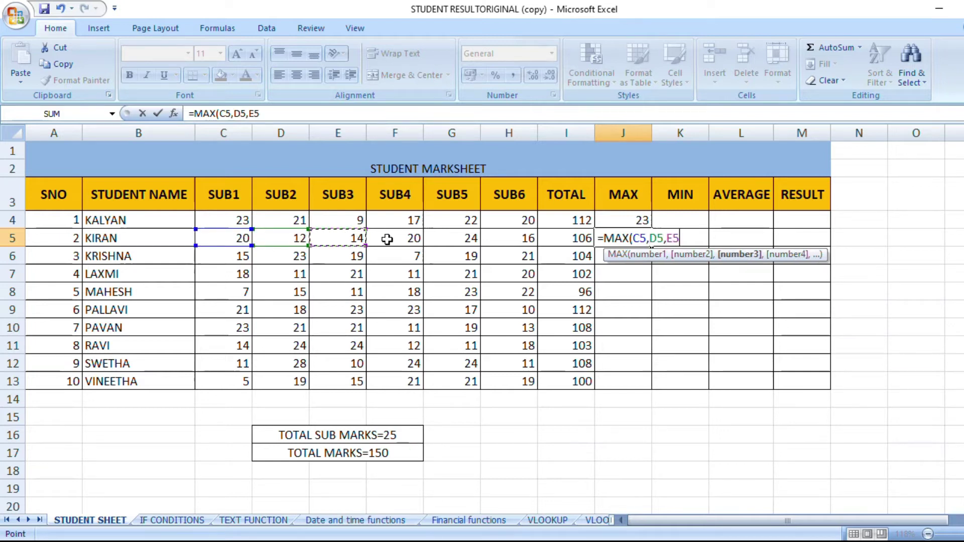
{"action": "left_click", "coordinate": [400, 239]}
{"action": "type", "text": ","}
{"action": "left_click", "coordinate": [459, 238]}
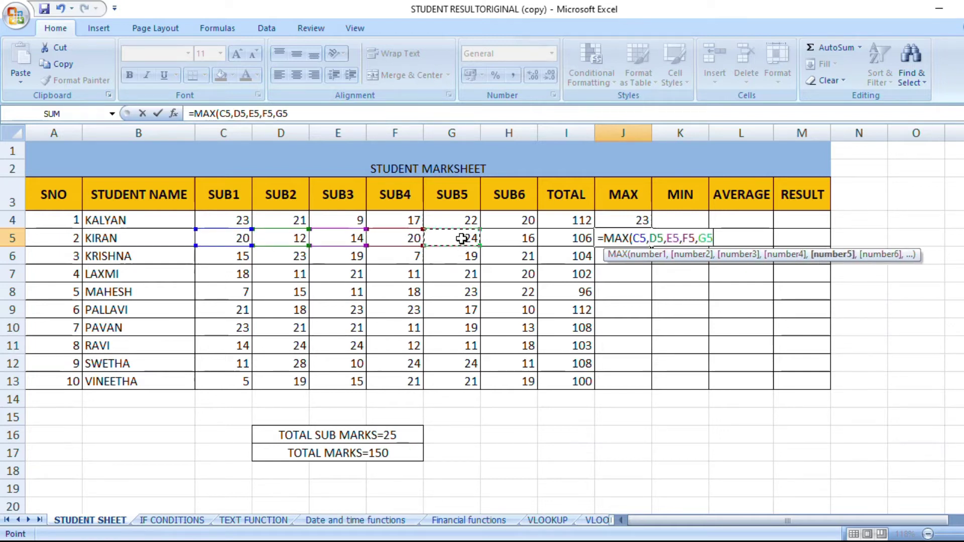
{"action": "type", "text": ","}
{"action": "left_click", "coordinate": [509, 238]}
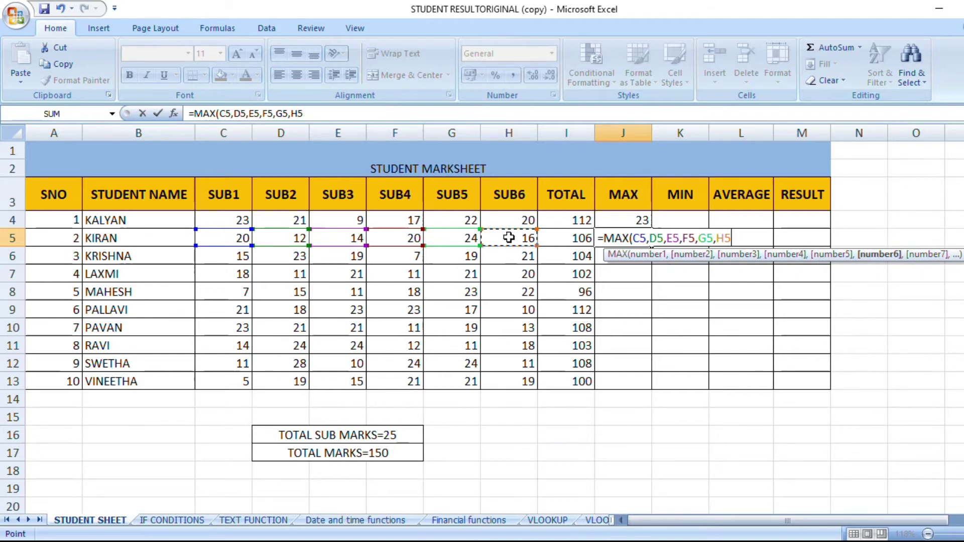
{"action": "type", "text": ")"}
{"action": "key", "text": "Return"}
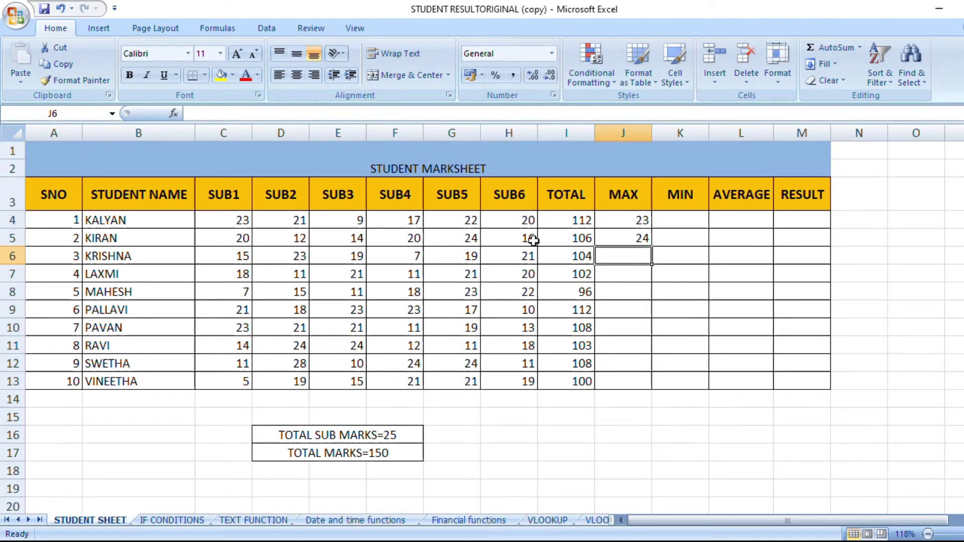
{"action": "left_click", "coordinate": [646, 238]}
{"action": "left_click_drag", "start_coordinate": [652, 246], "coordinate": [646, 386]}
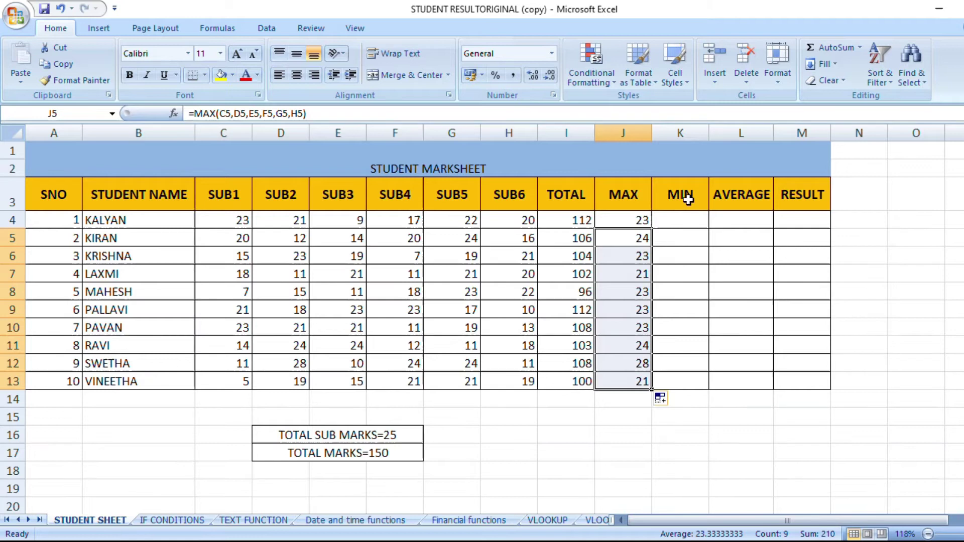
Step: Enter the formula =MIN(C4:H4) in cell K4 for the first student's lowest mark
{"action": "double_click", "coordinate": [681, 221]}
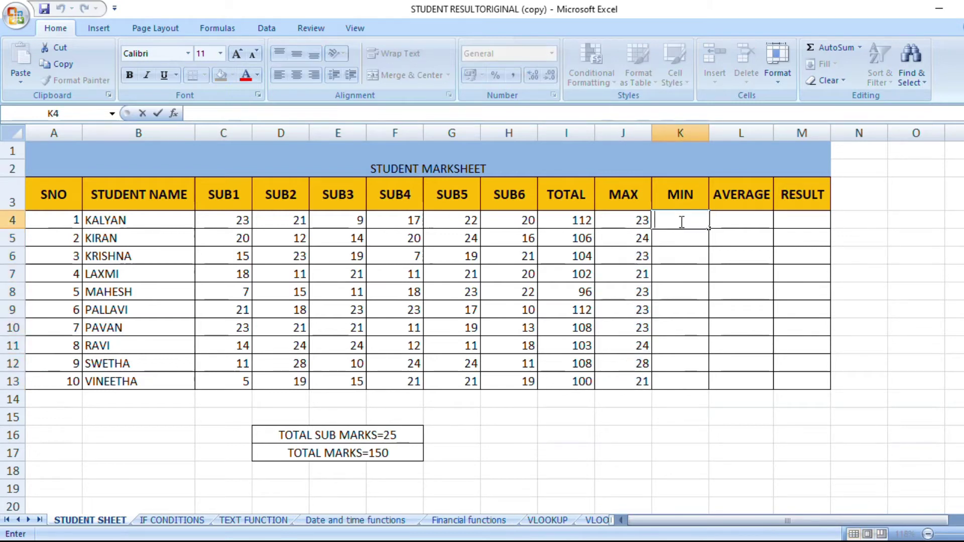
{"action": "type", "text": "="}
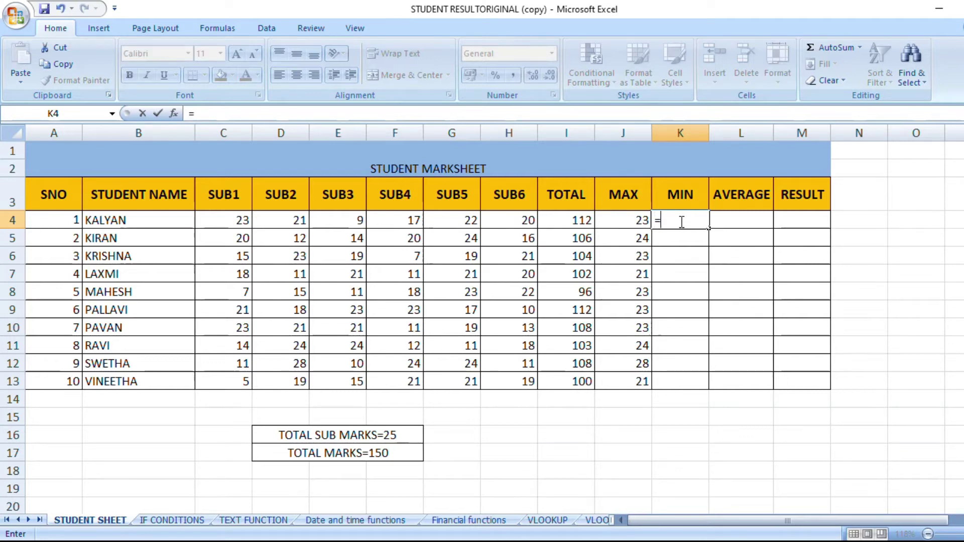
{"action": "type", "text": "MIN"}
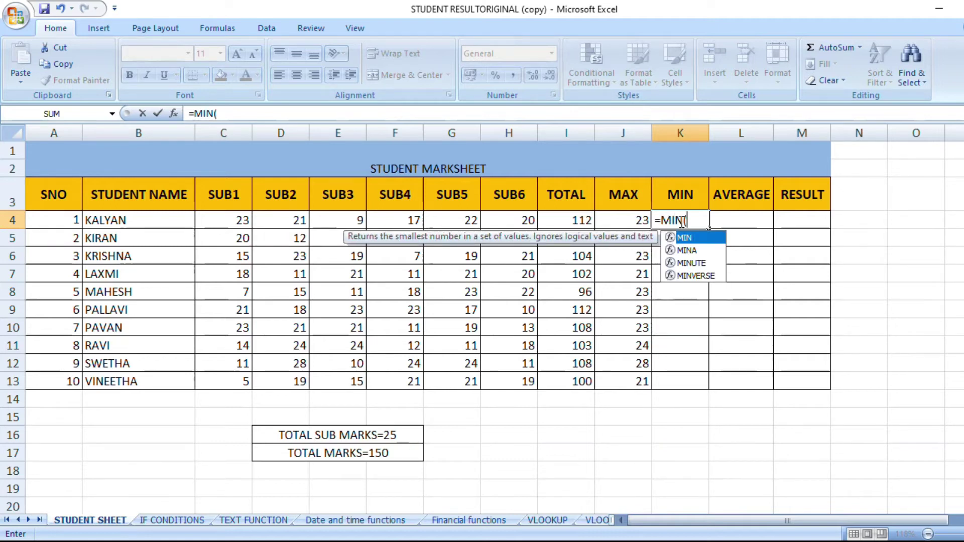
{"action": "type", "text": "("}
{"action": "left_click", "coordinate": [234, 219]}
{"action": "left_click_drag", "start_coordinate": [234, 219], "coordinate": [509, 223]}
{"action": "type", "text": ")"}
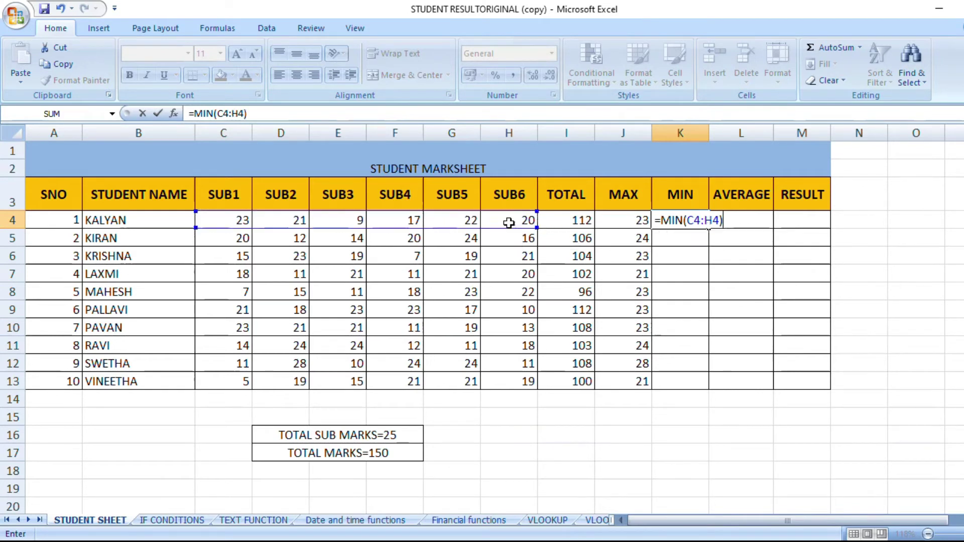
{"action": "key", "text": "Return"}
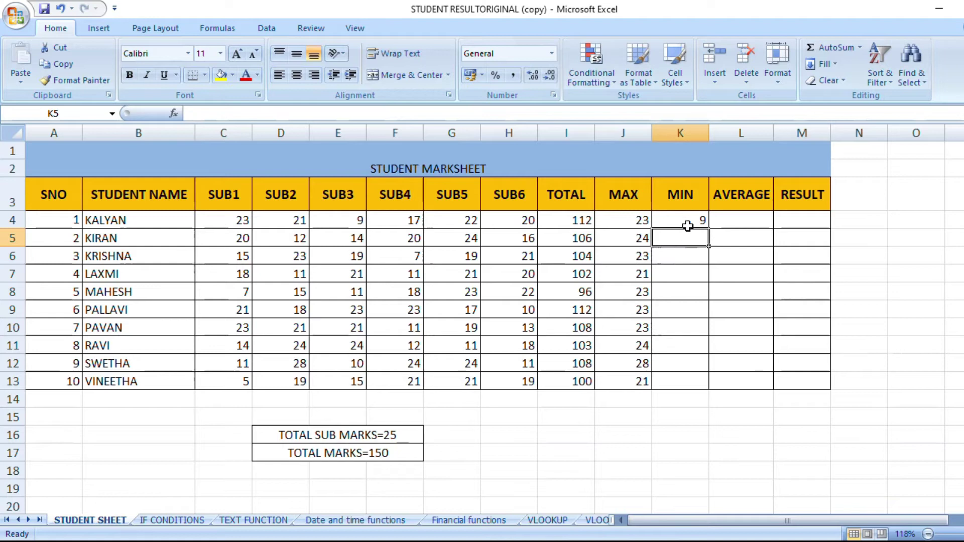
Step: Enter =MIN(C5:H5) in cell K5 and fill it down through K13 for the remaining students
{"action": "double_click", "coordinate": [674, 239]}
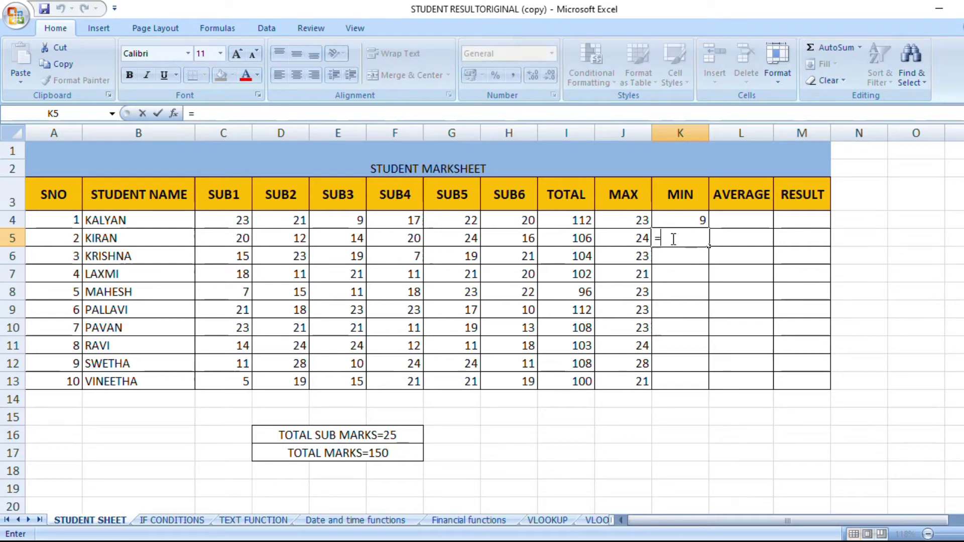
{"action": "type", "text": "=MIN("}
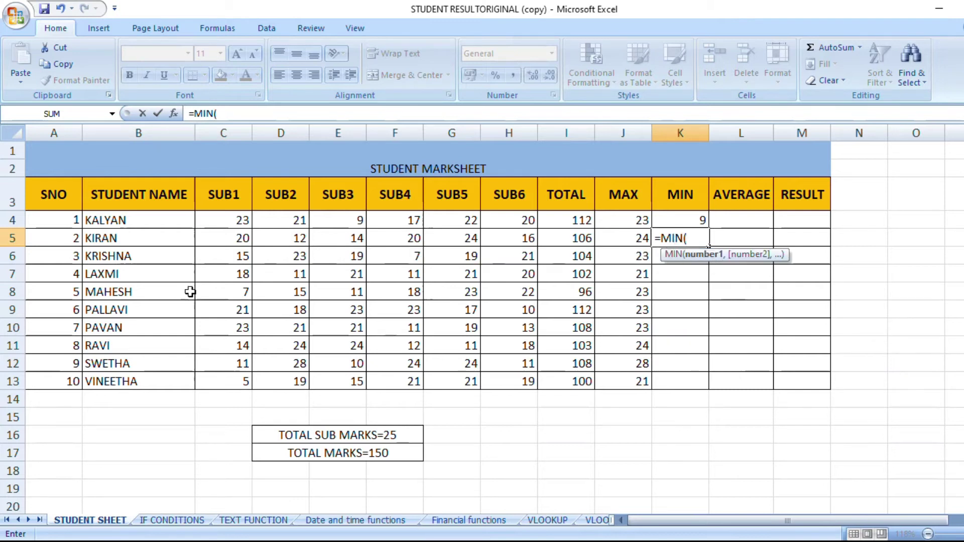
{"action": "left_click_drag", "start_coordinate": [239, 240], "coordinate": [522, 246]}
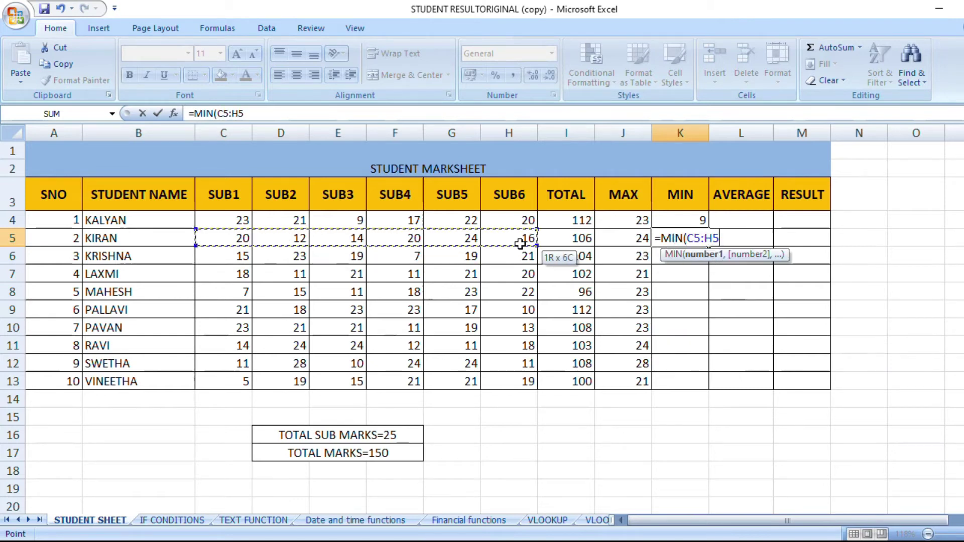
{"action": "type", "text": ")"}
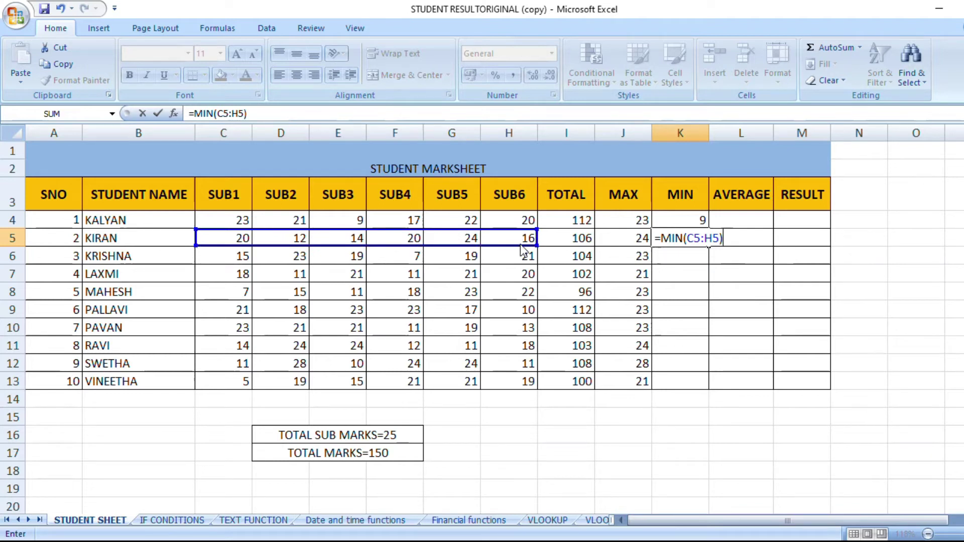
{"action": "key", "text": "Return"}
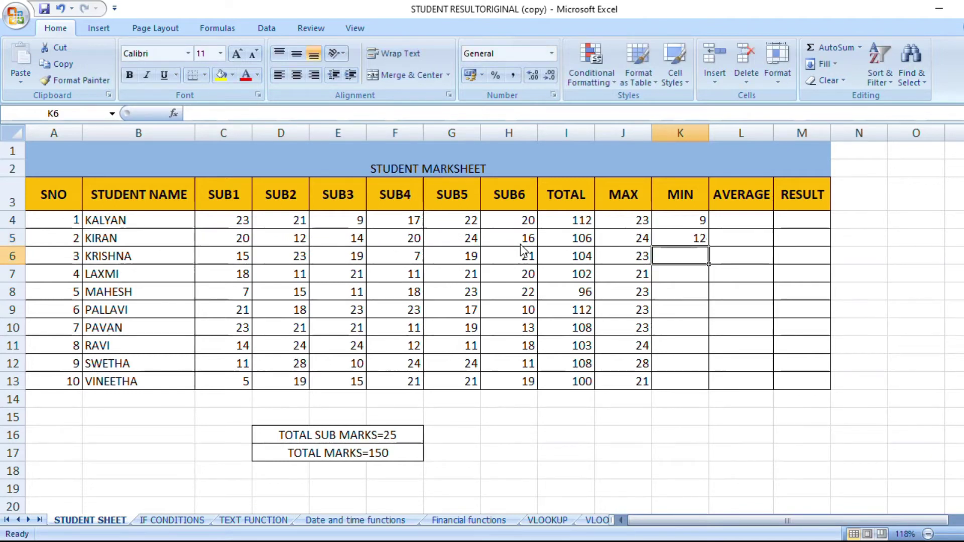
{"action": "left_click", "coordinate": [698, 238]}
{"action": "left_click_drag", "start_coordinate": [709, 247], "coordinate": [700, 380]}
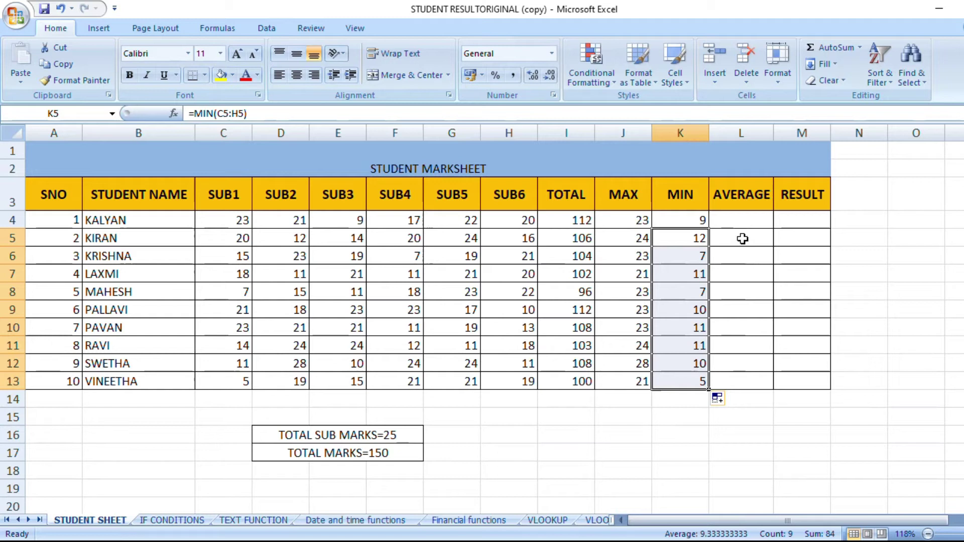
Step: Enter the formula =AVERAGE(C4:H4) in cell L4 for the first student's average mark
{"action": "left_click", "coordinate": [745, 223]}
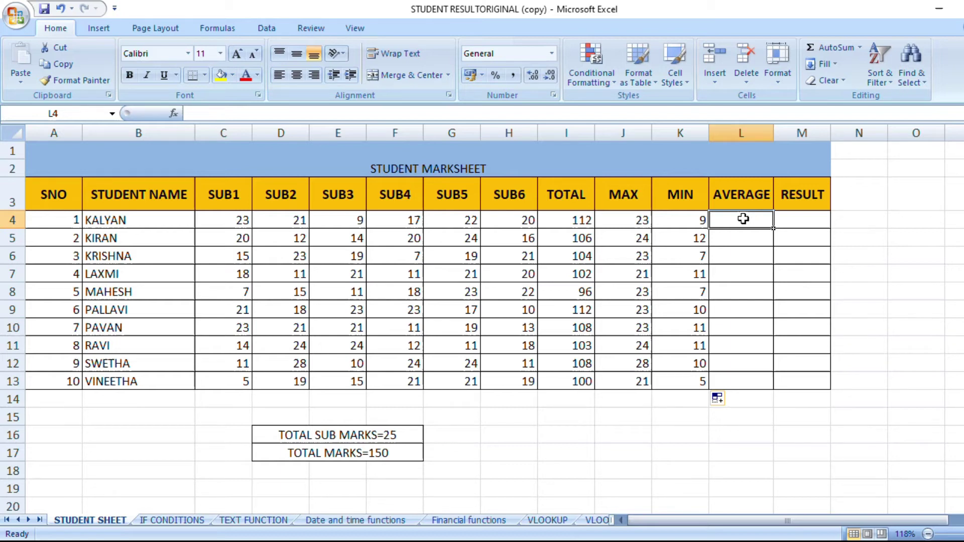
{"action": "type", "text": "="}
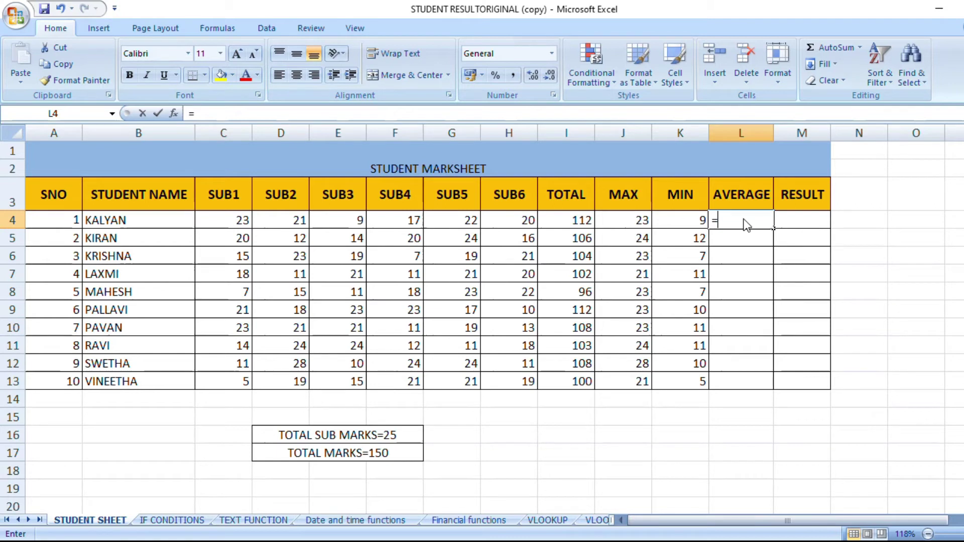
{"action": "type", "text": "AV"}
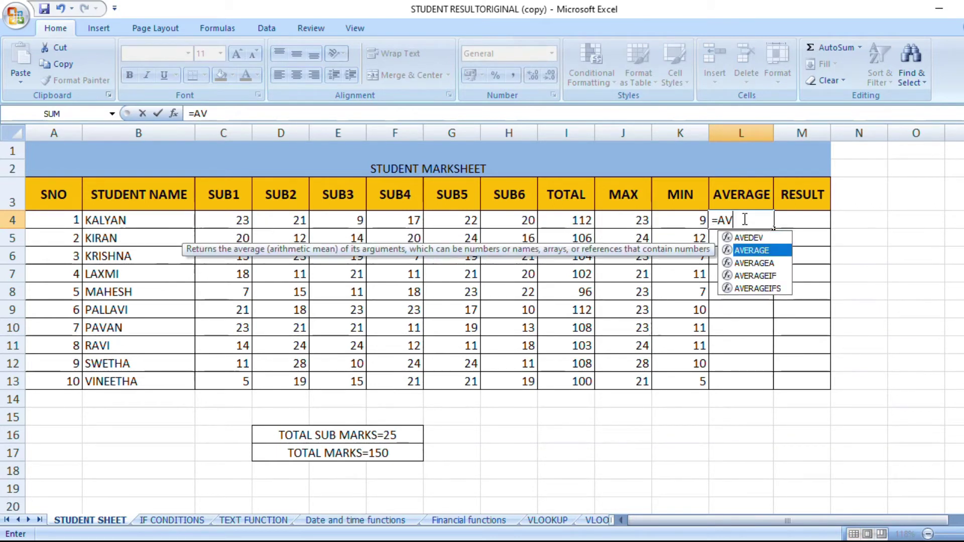
{"action": "key", "text": "Tab"}
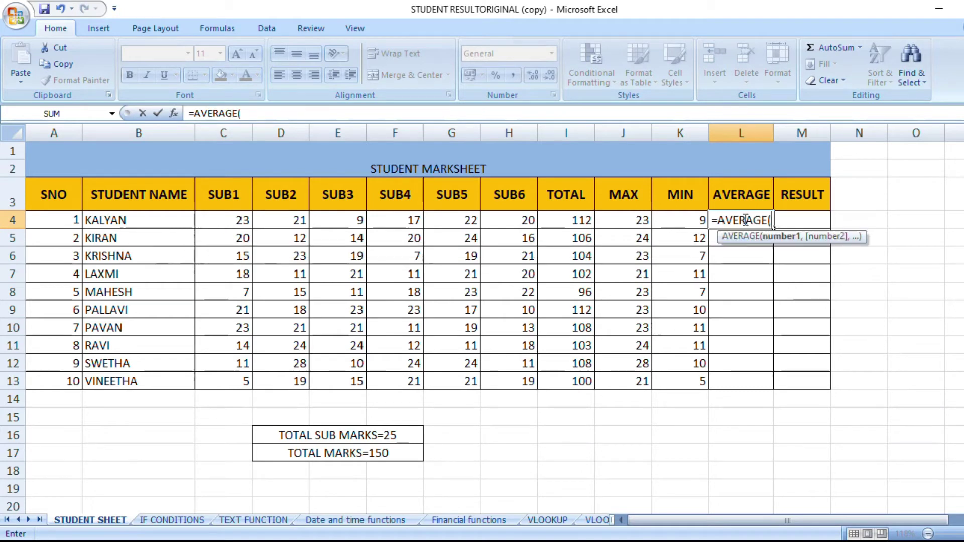
{"action": "left_click_drag", "start_coordinate": [232, 219], "coordinate": [525, 228]}
{"action": "type", "text": ")"}
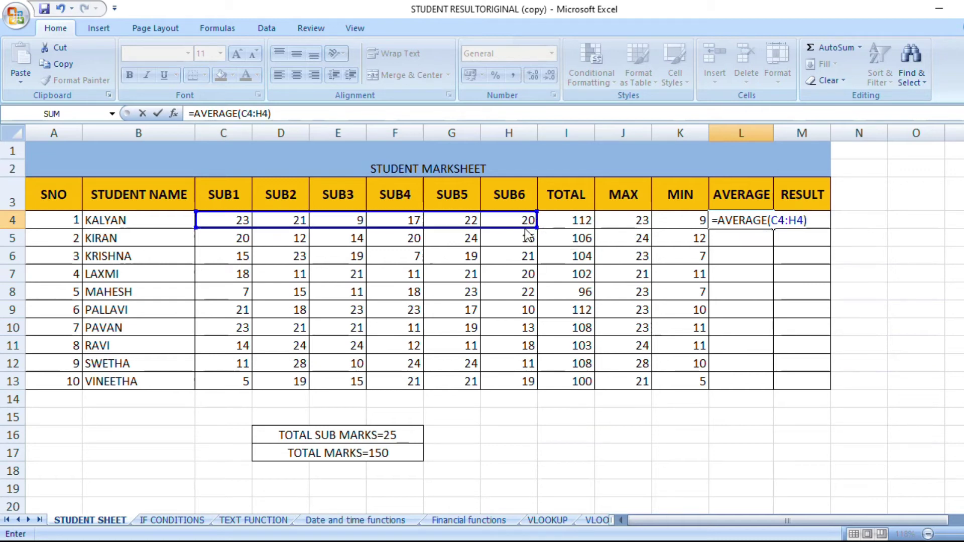
{"action": "key", "text": "Return"}
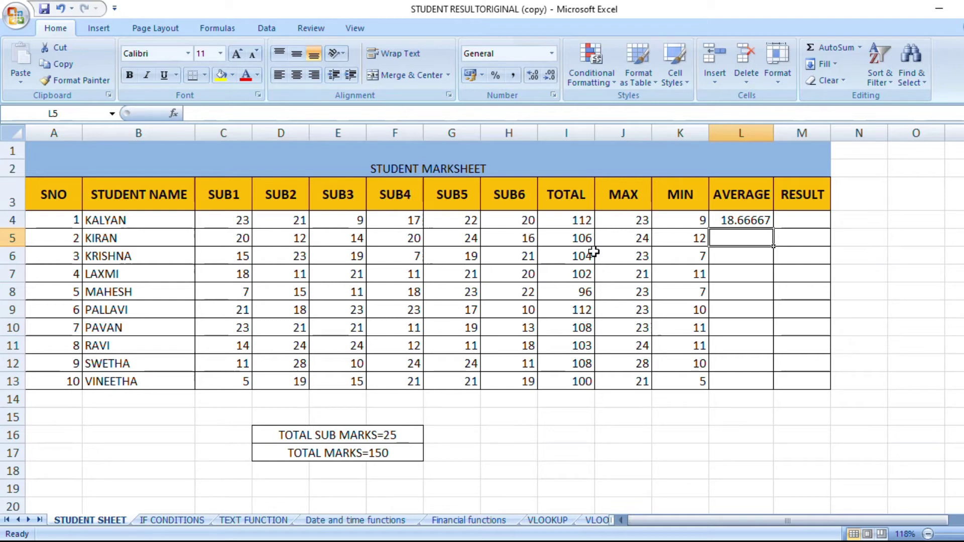
Step: Enter =AVERAGE(C5:H5) in cell L5 and fill it down through L13 for the remaining students
{"action": "double_click", "coordinate": [728, 243]}
{"action": "type", "text": "=A"}
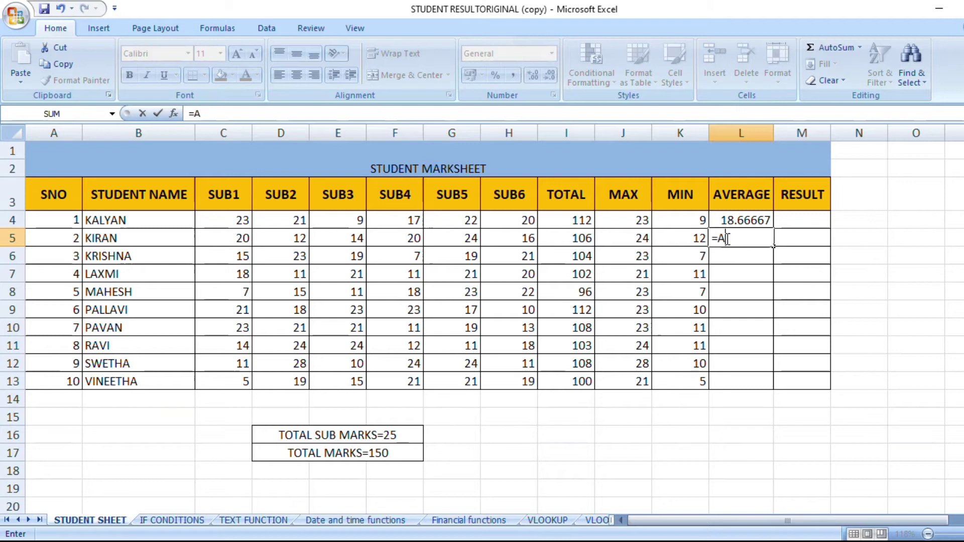
{"action": "type", "text": "VER"}
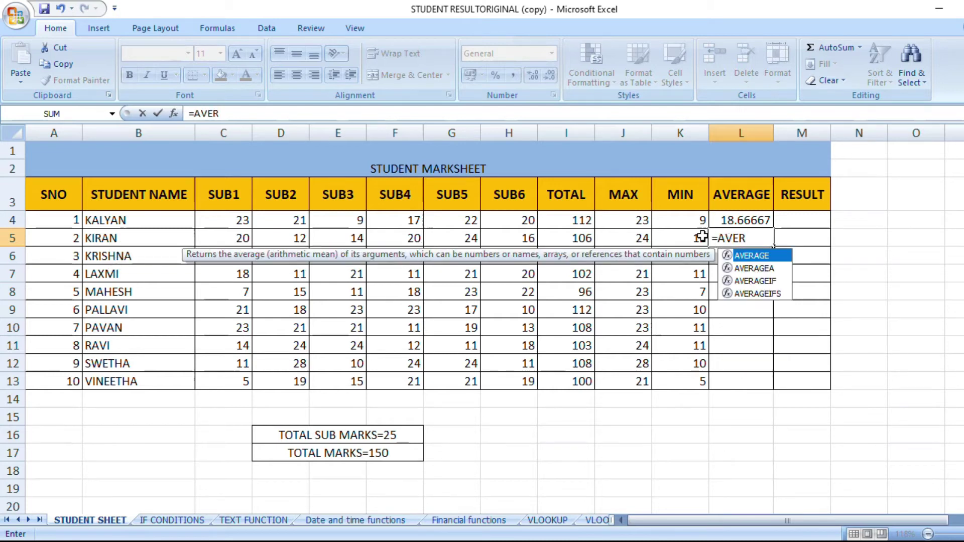
{"action": "double_click", "coordinate": [749, 257]}
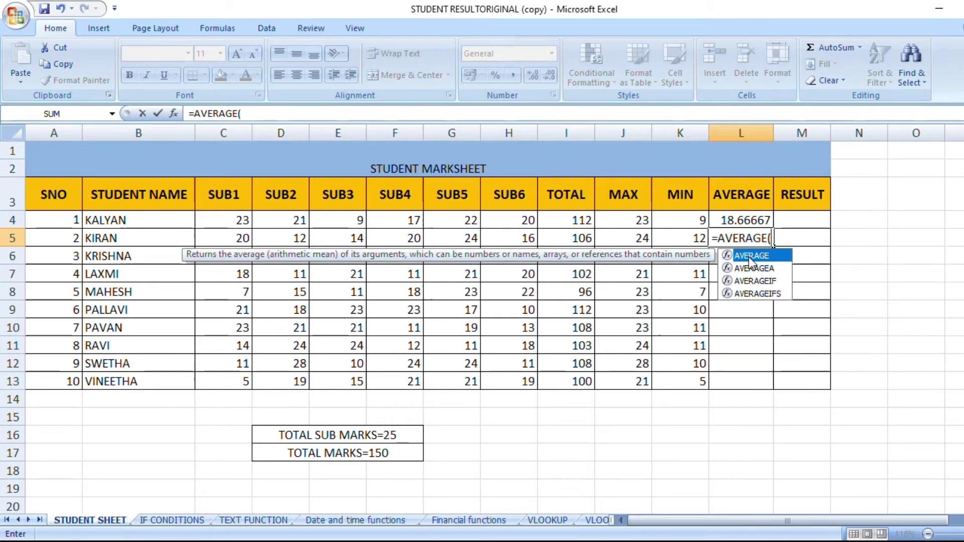
{"action": "left_click_drag", "start_coordinate": [221, 239], "coordinate": [504, 239]}
{"action": "type", "text": "0"}
{"action": "key", "text": "BackSpace"}
{"action": "type", "text": ")"}
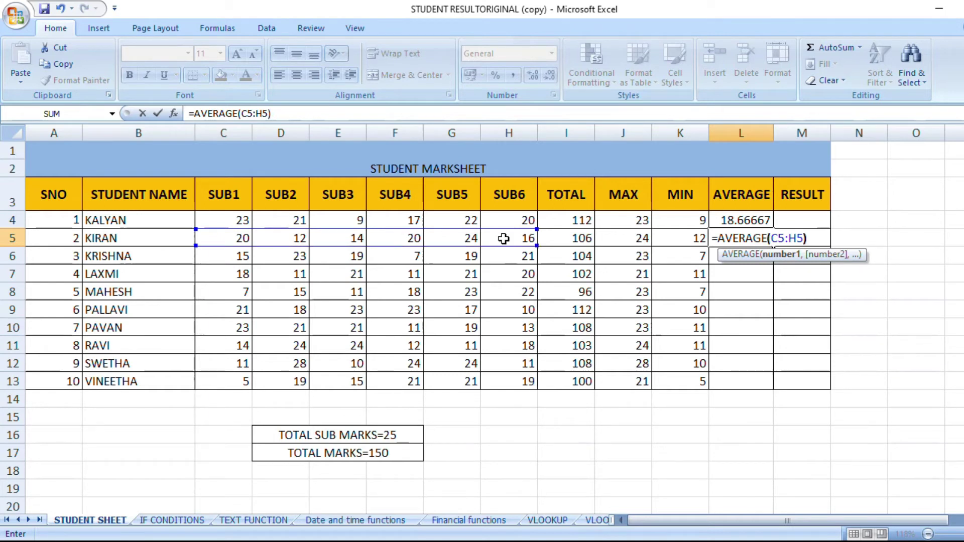
{"action": "key", "text": "Return"}
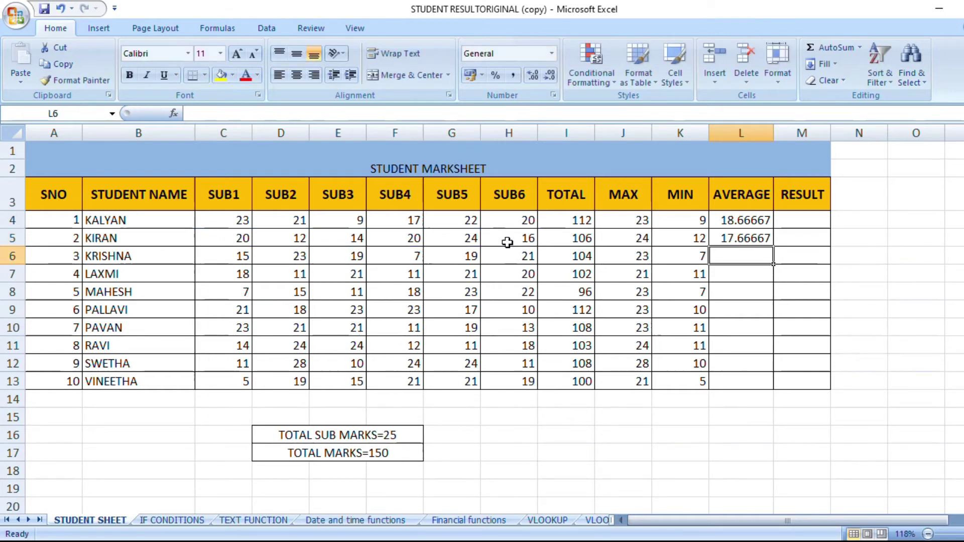
{"action": "left_click", "coordinate": [750, 240]}
{"action": "left_click_drag", "start_coordinate": [773, 247], "coordinate": [767, 386]}
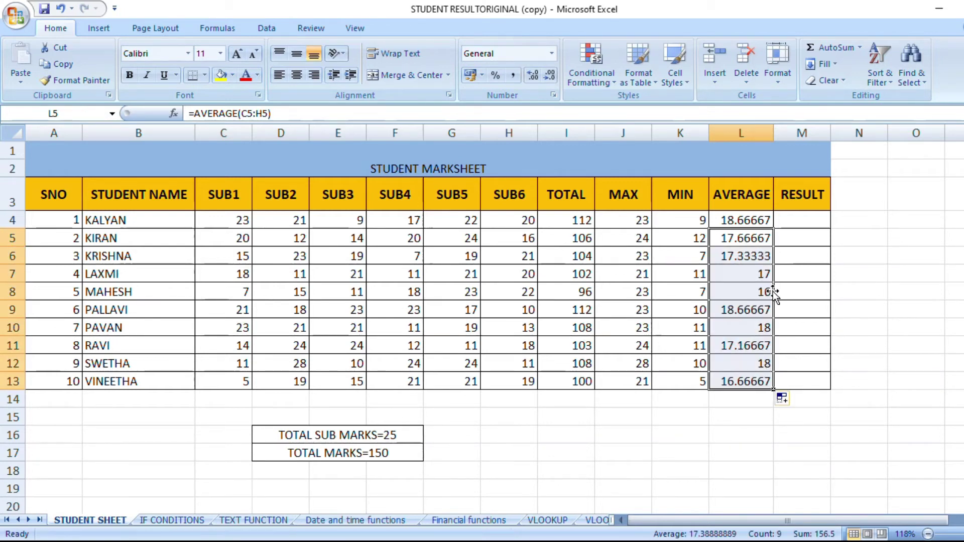
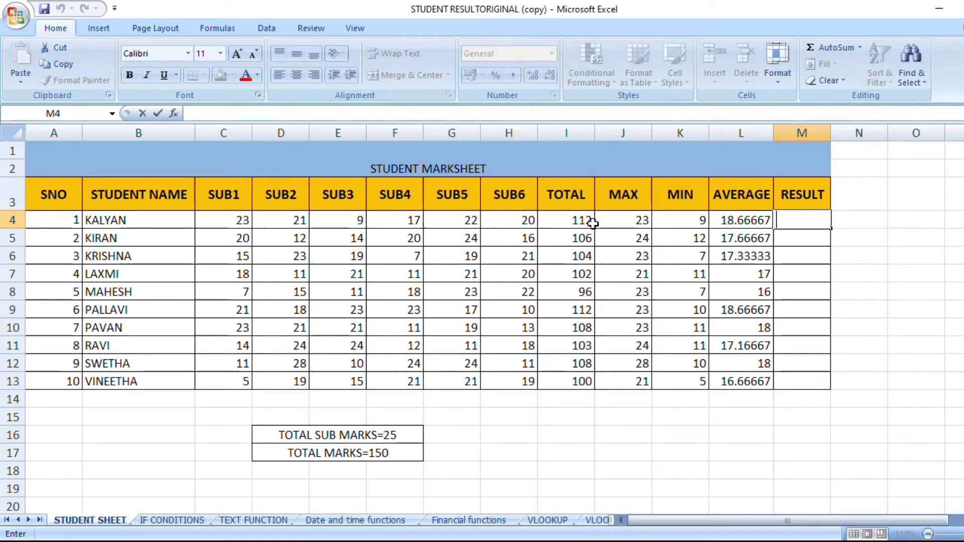
Step: Enter the pass/fail formula =IF(I4>=105,"PASS","FAIL") in cell M4 for the first student's result
{"action": "type", "text": "=IF"}
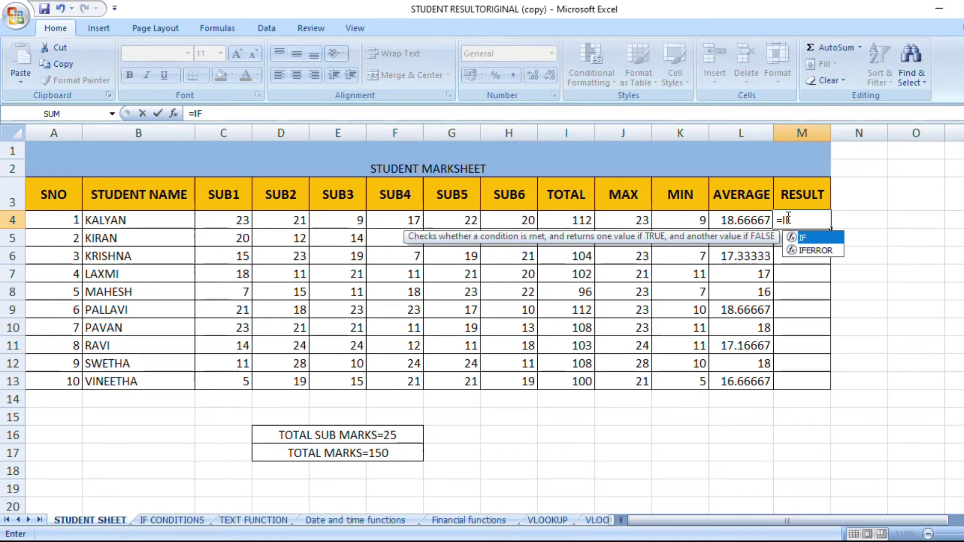
{"action": "type", "text": "("}
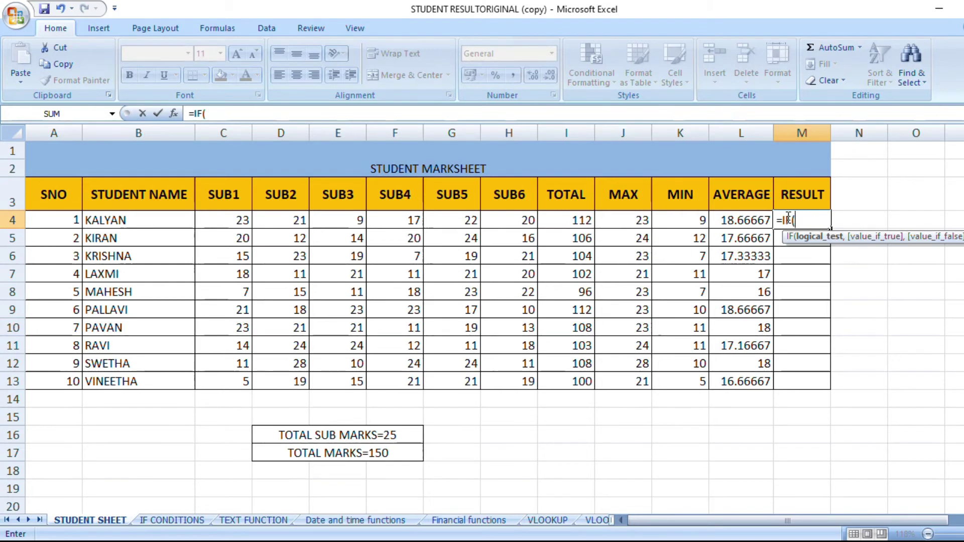
{"action": "left_click", "coordinate": [577, 221]}
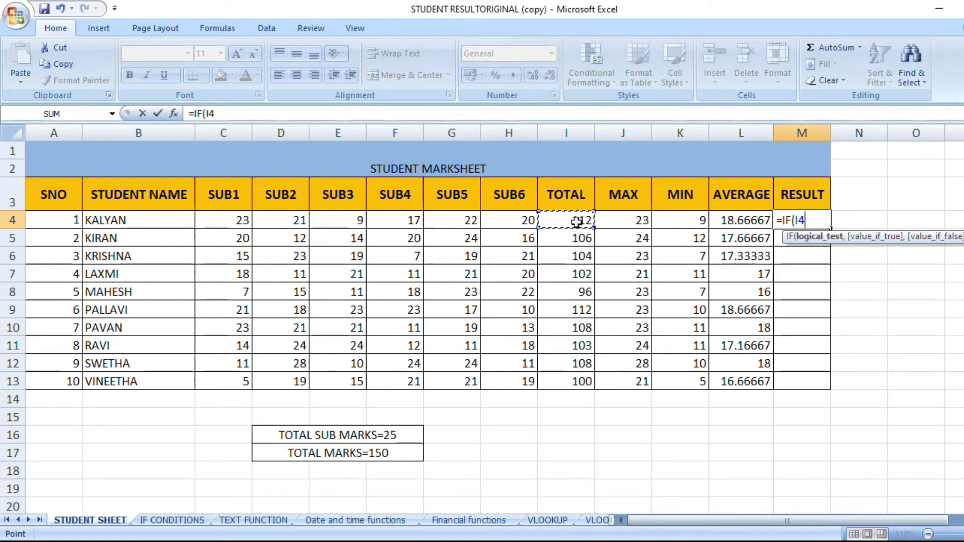
{"action": "type", "text": ">=05,"}
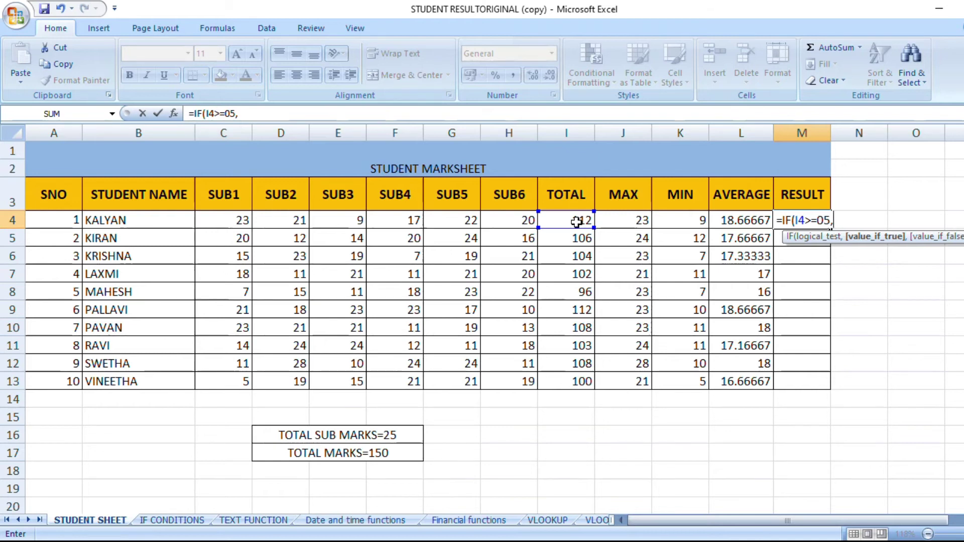
{"action": "type", "text": "\"PASS\","}
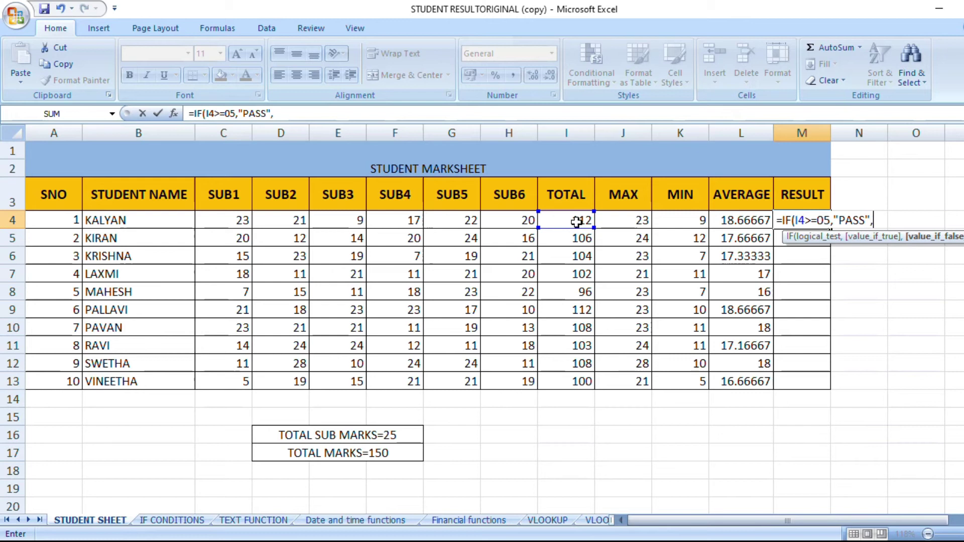
{"action": "type", "text": "\"FAIL\")"}
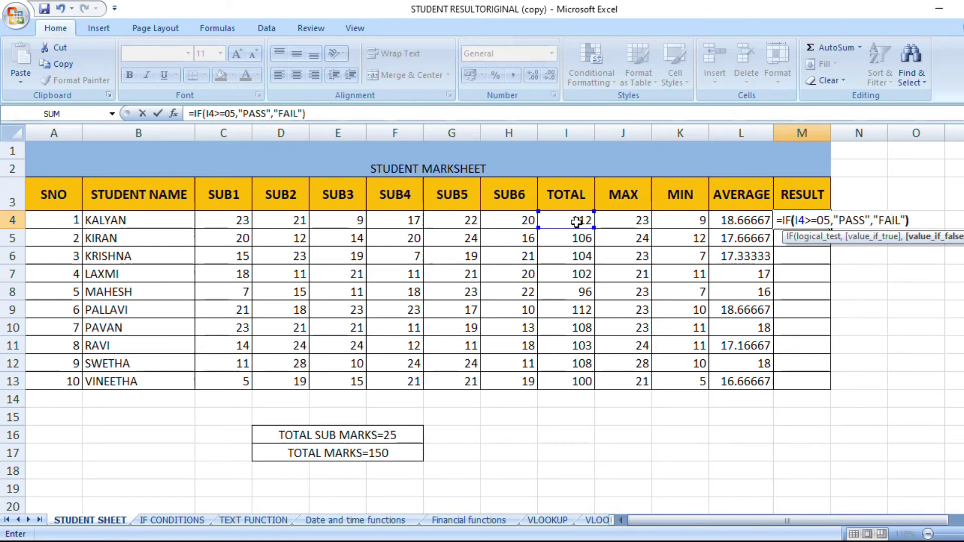
{"action": "left_click", "coordinate": [817, 221]}
{"action": "type", "text": "1"}
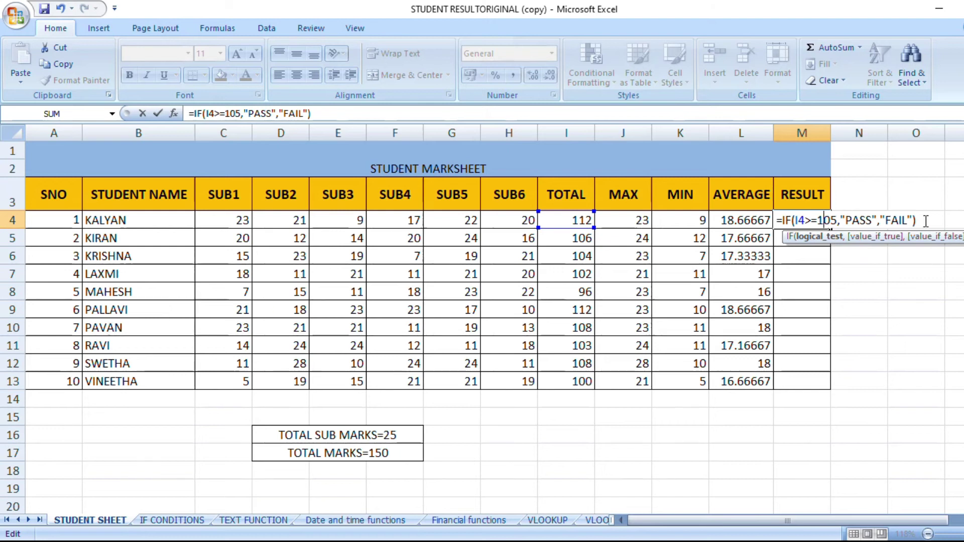
{"action": "key", "text": "Return"}
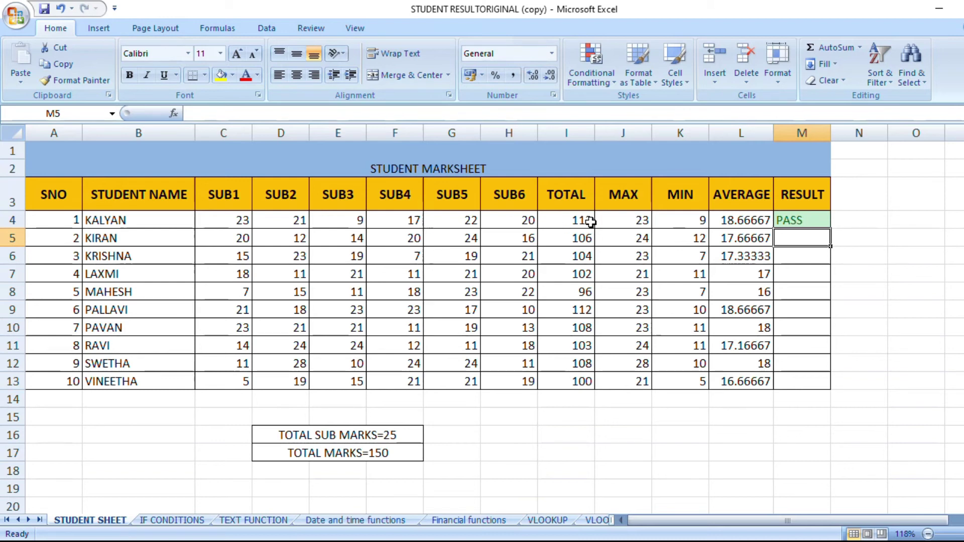
{"action": "double_click", "coordinate": [796, 220]}
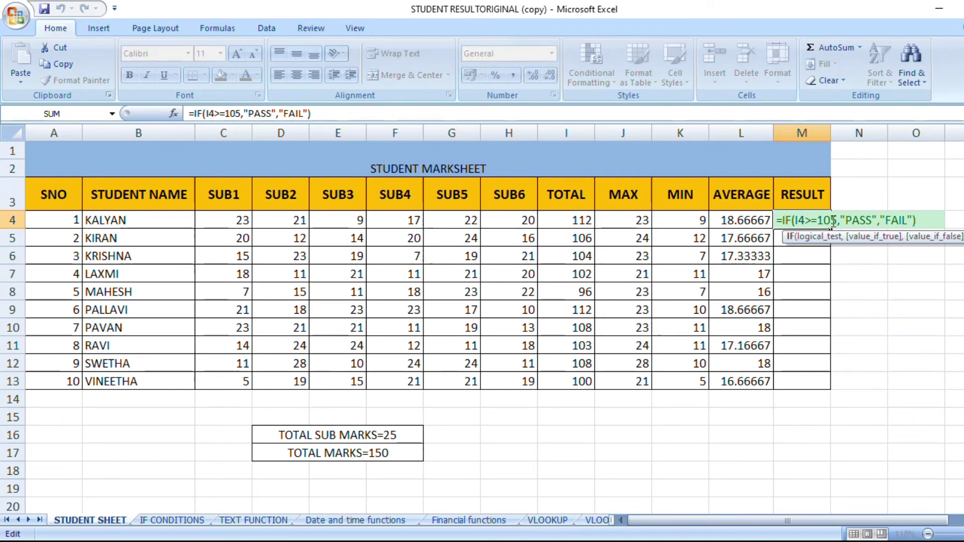
{"action": "key", "text": "Return"}
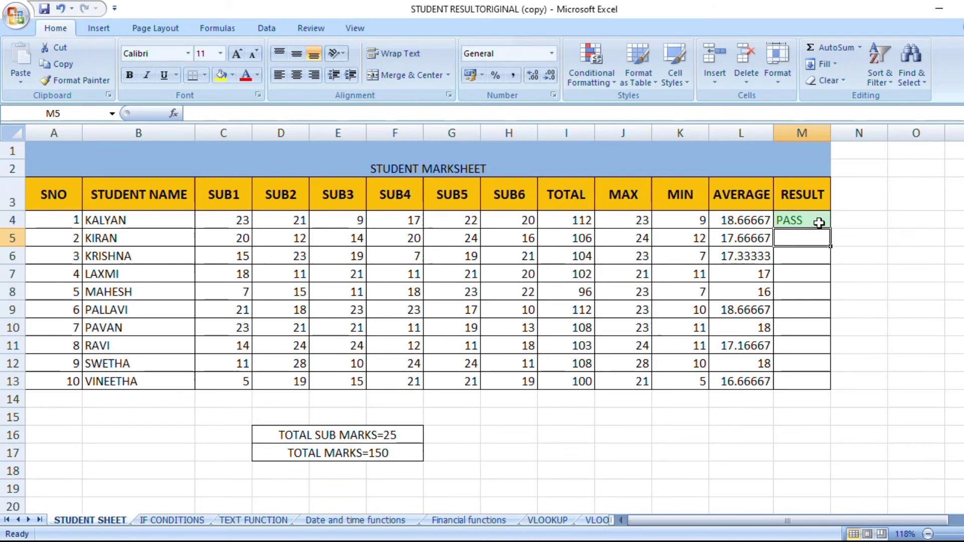
Step: Try to enter the pass/fail formula =IF(I6>=105,"PASS,"FAIL") in cell M6 for the third student
{"action": "double_click", "coordinate": [803, 240]}
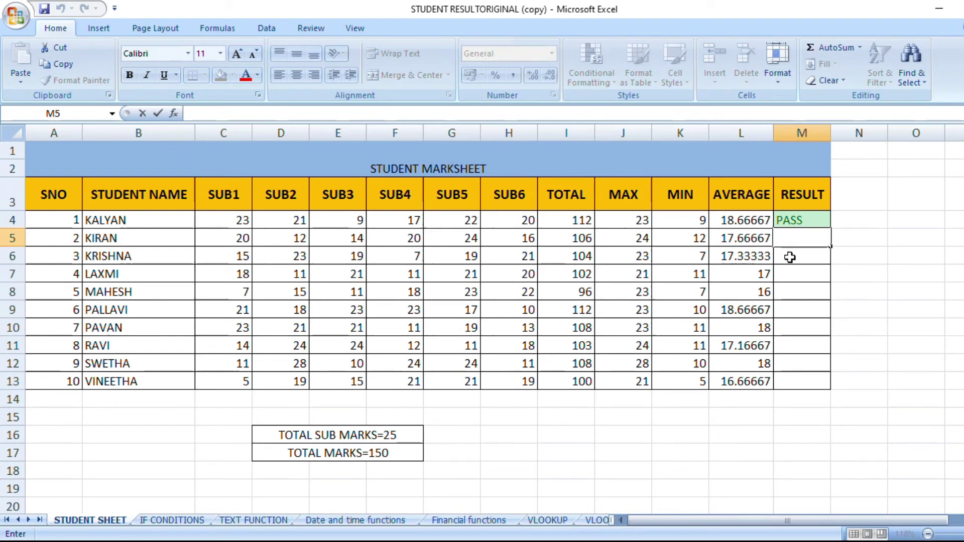
{"action": "left_click", "coordinate": [802, 255]}
{"action": "double_click", "coordinate": [791, 257]}
{"action": "type", "text": "=IF"}
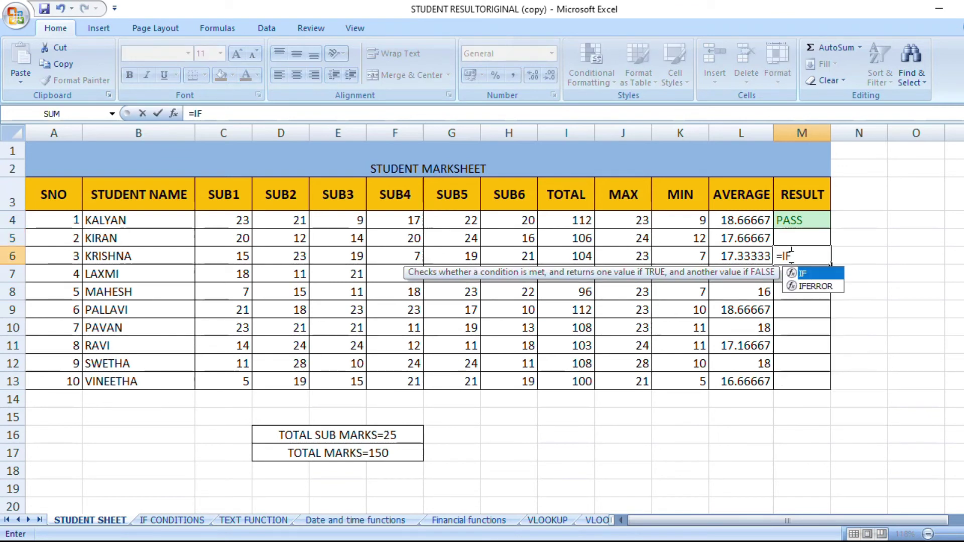
{"action": "type", "text": "("}
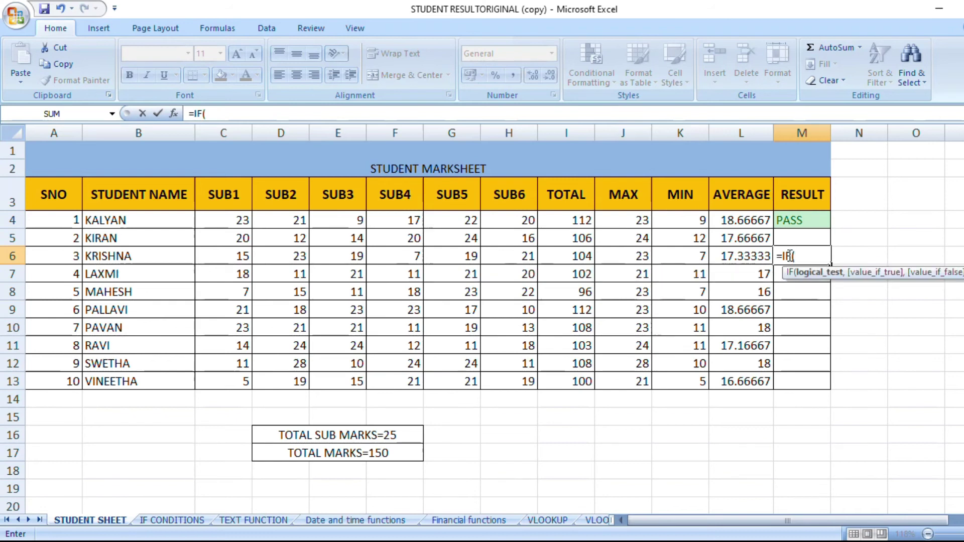
{"action": "left_click", "coordinate": [569, 259]}
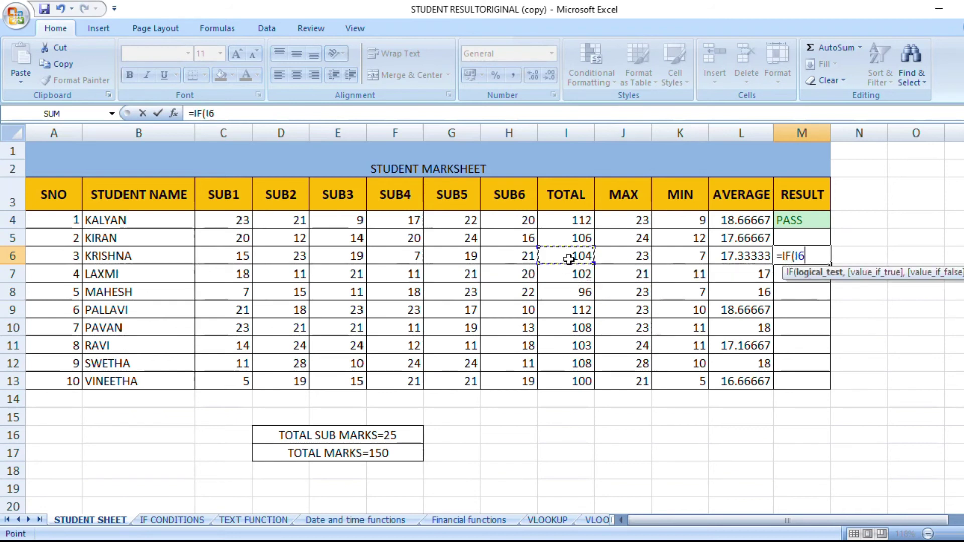
{"action": "type", "text": ">="}
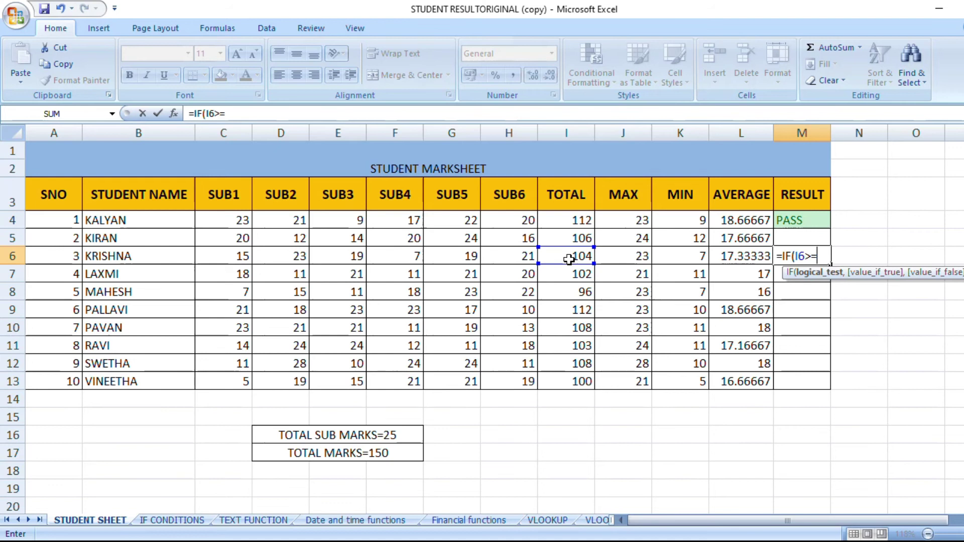
{"action": "type", "text": "10"}
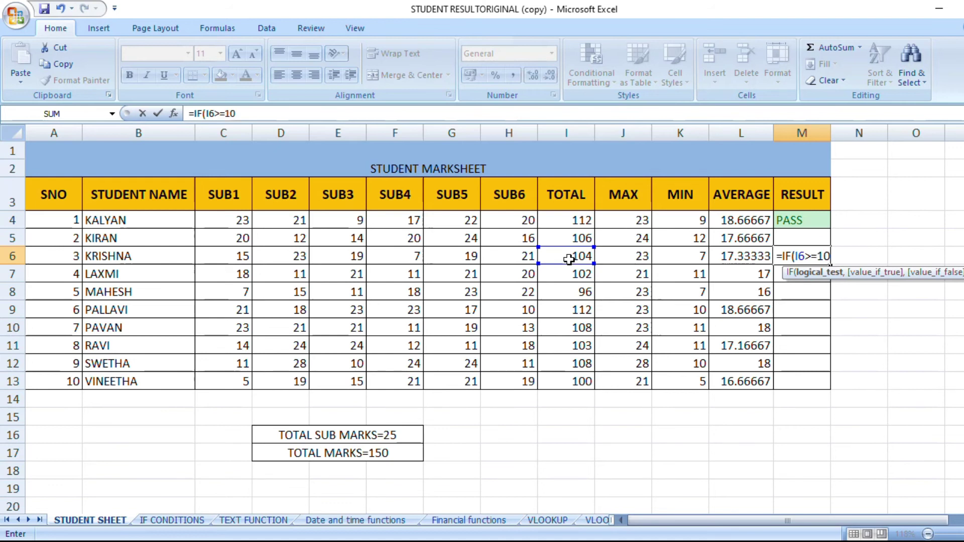
{"action": "type", "text": "5,"}
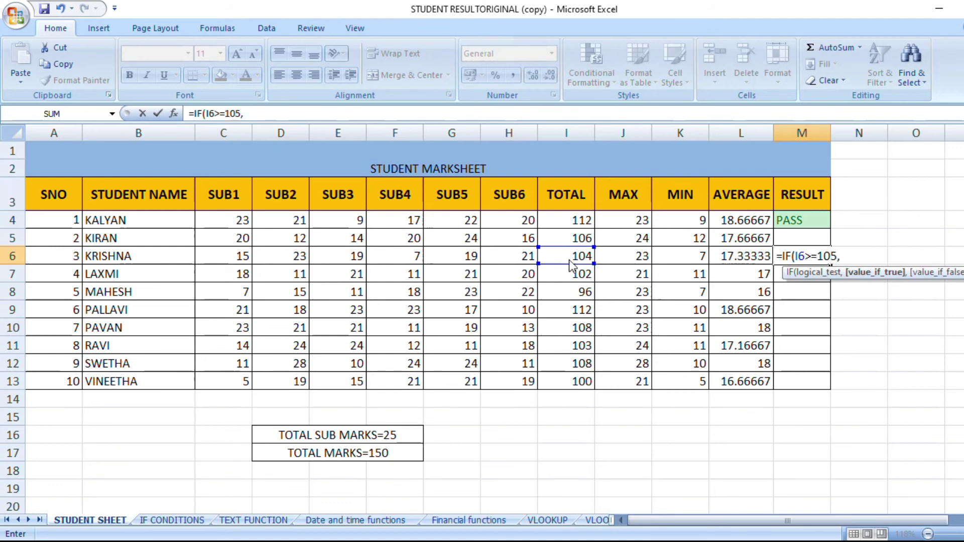
{"action": "type", "text": "\"PASS\",\""}
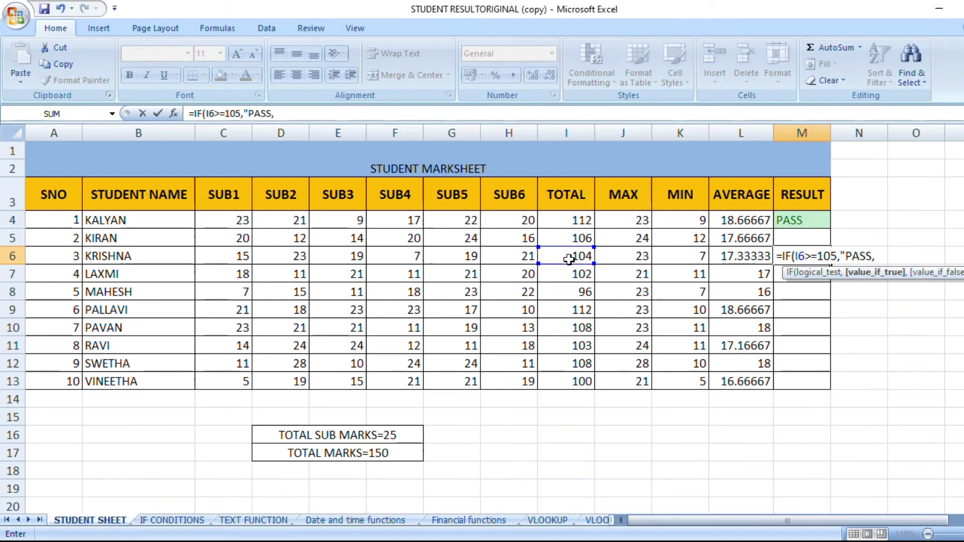
{"action": "type", "text": "FAI"}
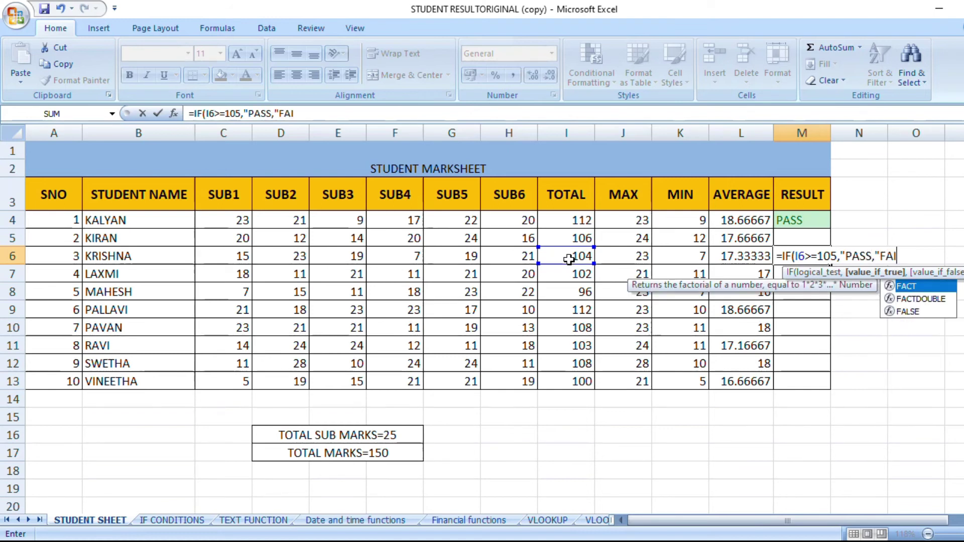
{"action": "type", "text": "L\")"}
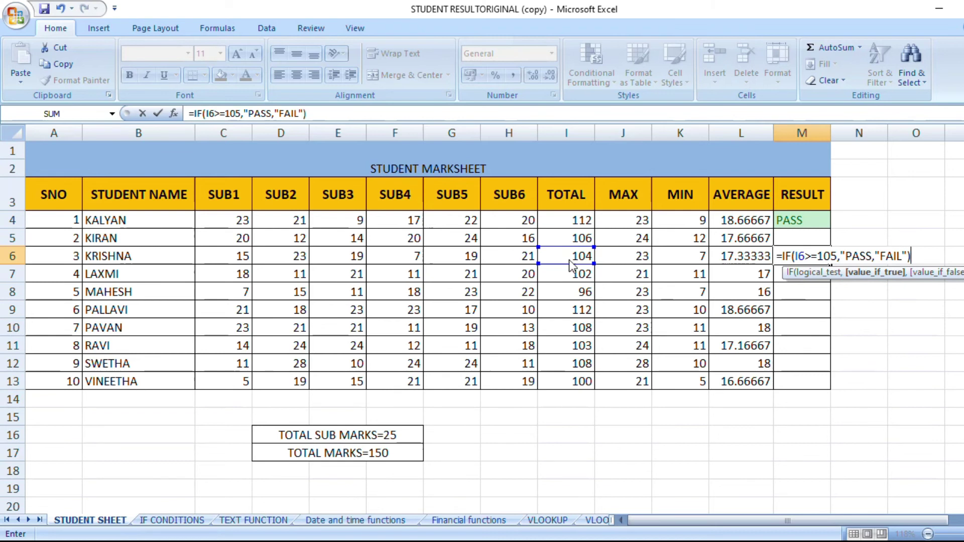
{"action": "key", "text": "Return"}
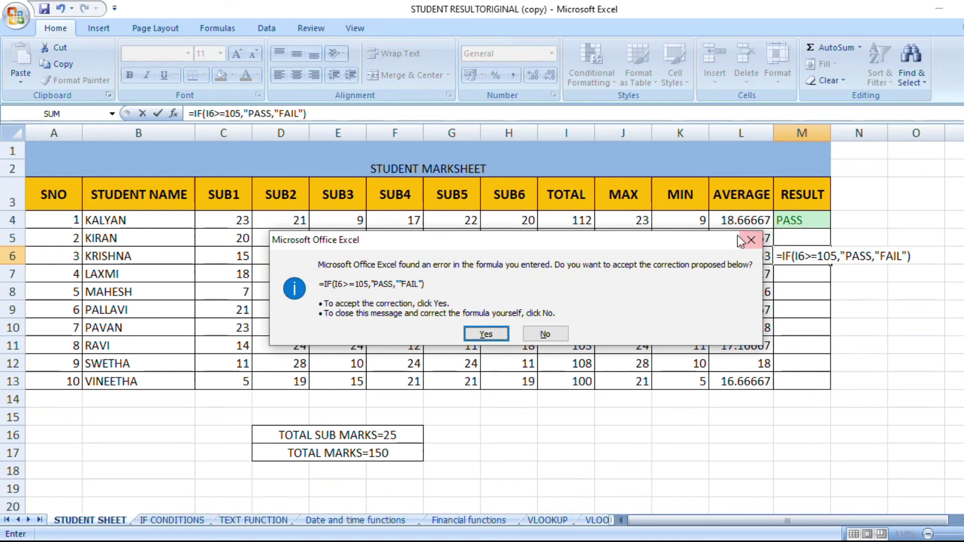
Step: Decline the proposed correction and add the missing quotation mark so the M6 formula is =IF(I6>=105,"PASS","FAIL")
{"action": "key", "text": "n"}
{"action": "key", "text": "Return"}
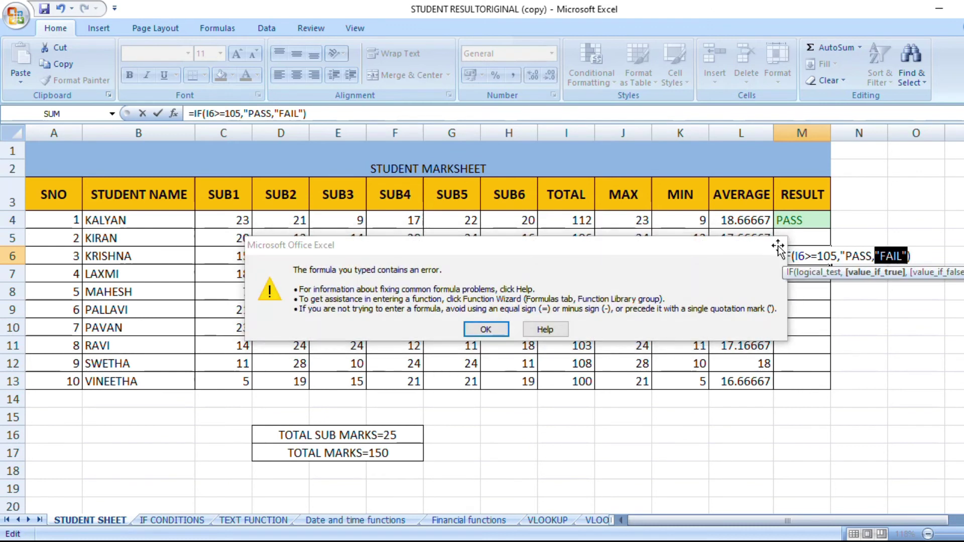
{"action": "key", "text": "Left"}
{"action": "key", "text": "Left"}
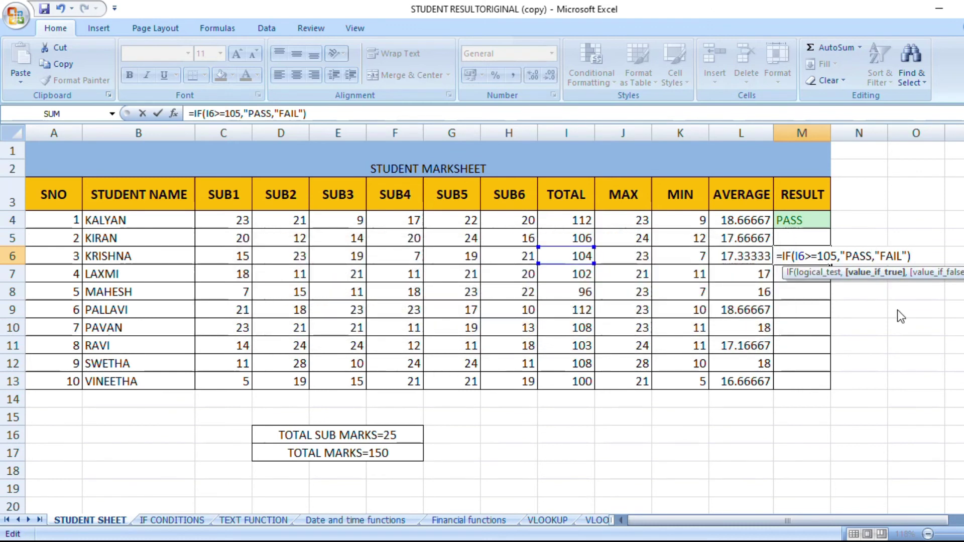
{"action": "type", "text": "\""}
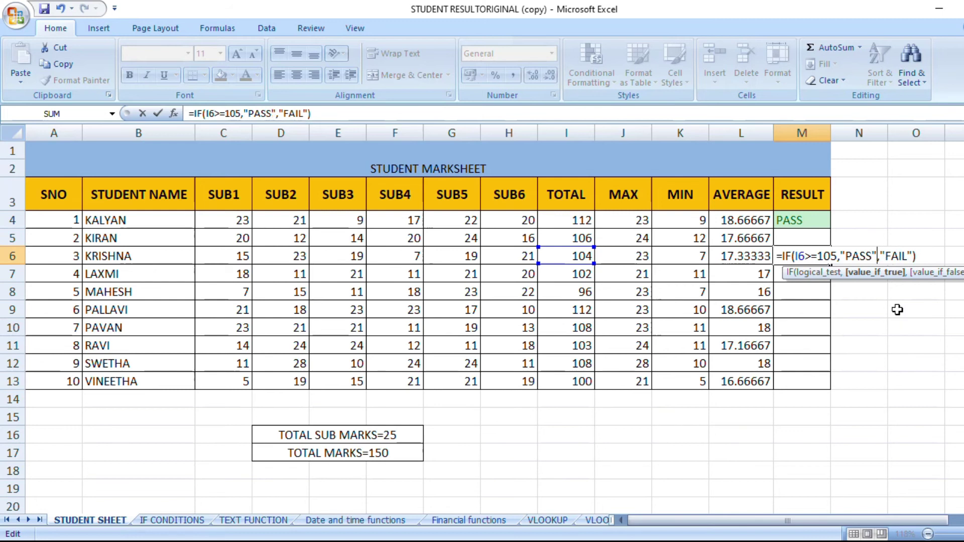
{"action": "key", "text": "Return"}
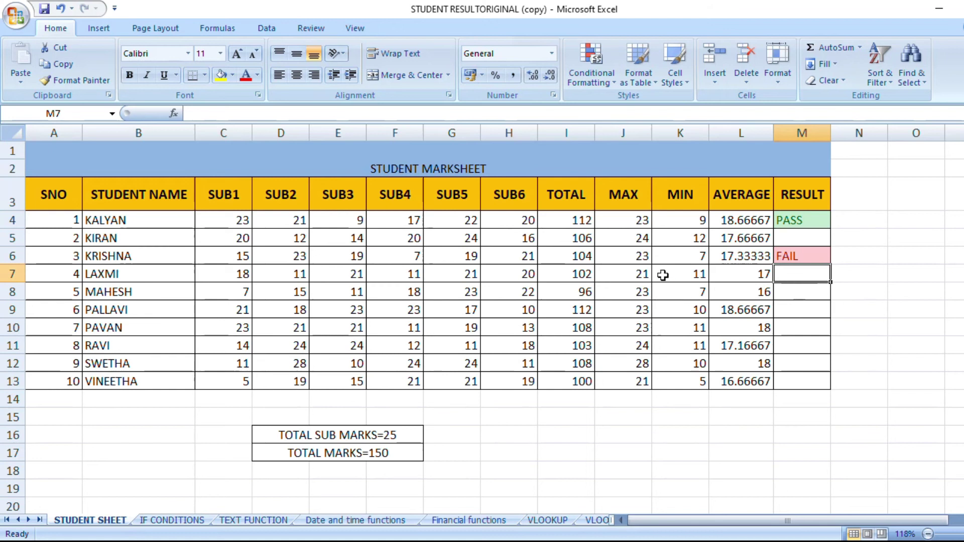
Step: Fill the pass/fail formula from cell M4 down through M13 for all remaining students
{"action": "left_click", "coordinate": [571, 258]}
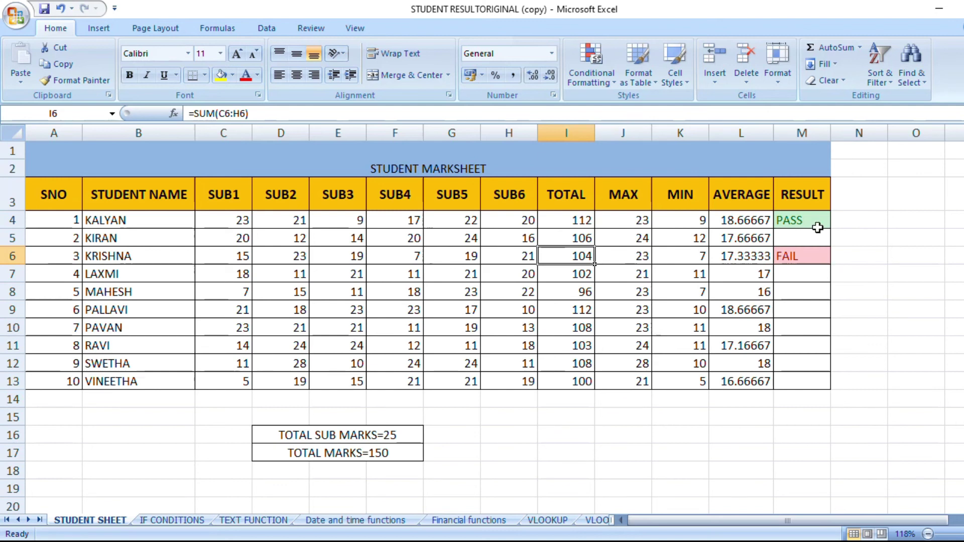
{"action": "left_click", "coordinate": [810, 222]}
{"action": "left_click_drag", "start_coordinate": [830, 230], "coordinate": [826, 382]}
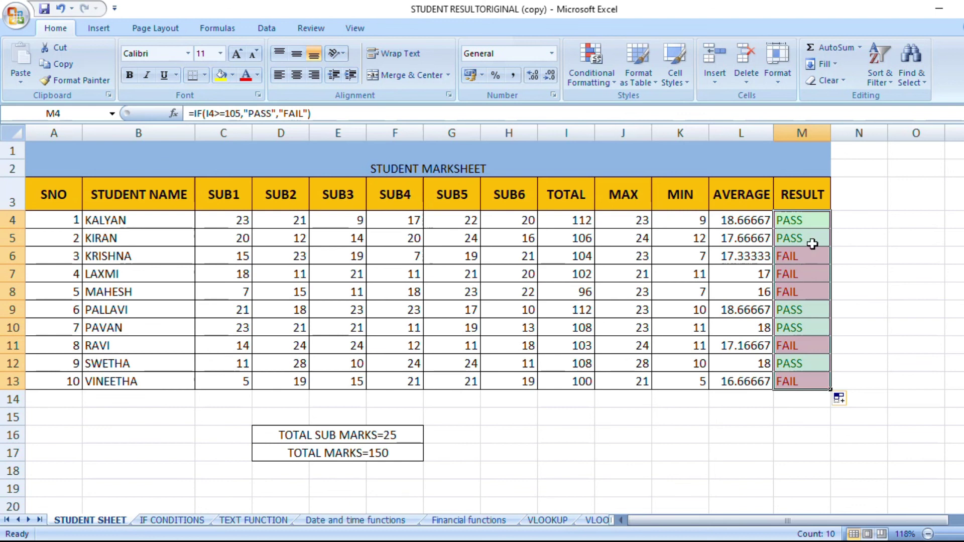
Step: Add a Text That Contains rule to M4 formatting PASS with Yellow Fill with Dark Yellow Text, and fill it down through M13
{"action": "left_click", "coordinate": [811, 218]}
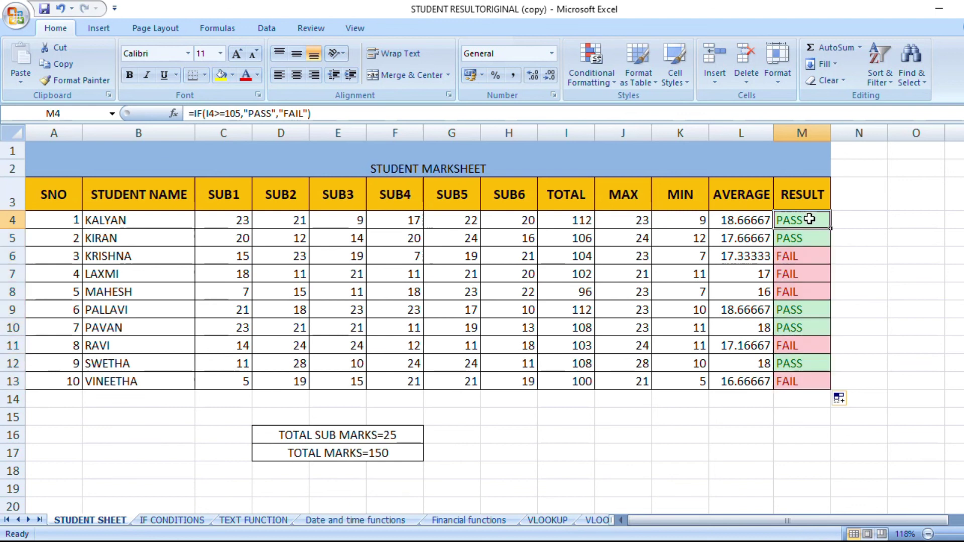
{"action": "left_click", "coordinate": [598, 80]}
{"action": "mouse_move", "coordinate": [654, 101]}
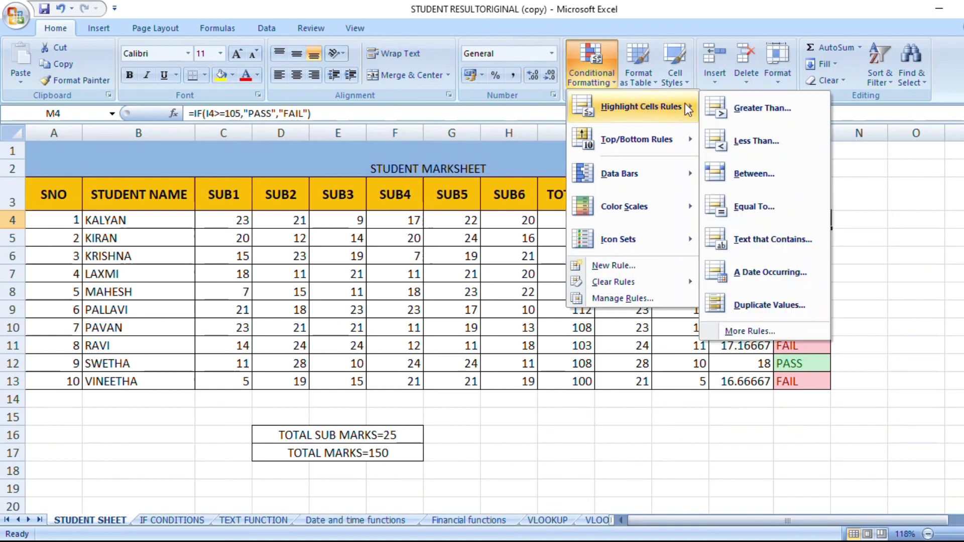
{"action": "left_click", "coordinate": [787, 233]}
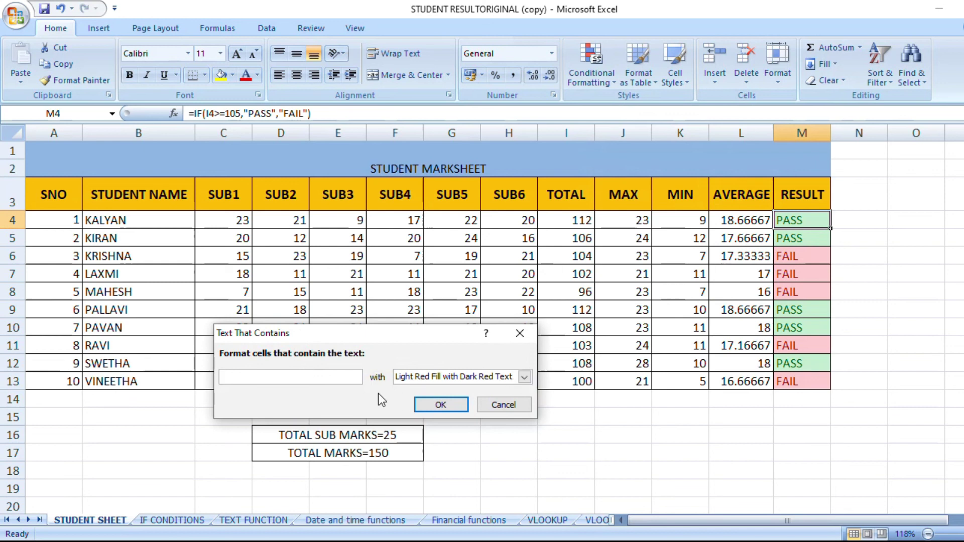
{"action": "type", "text": "PASS"}
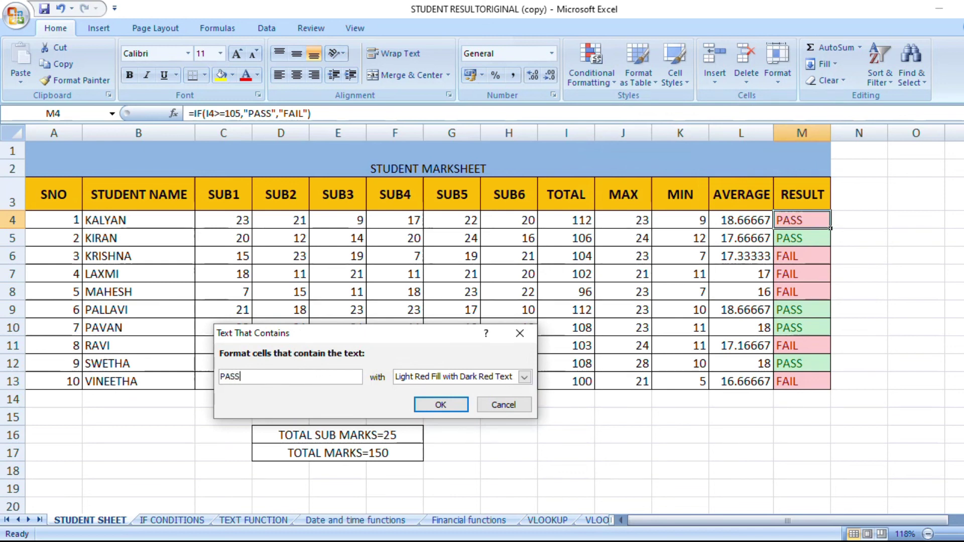
{"action": "left_click", "coordinate": [524, 377]}
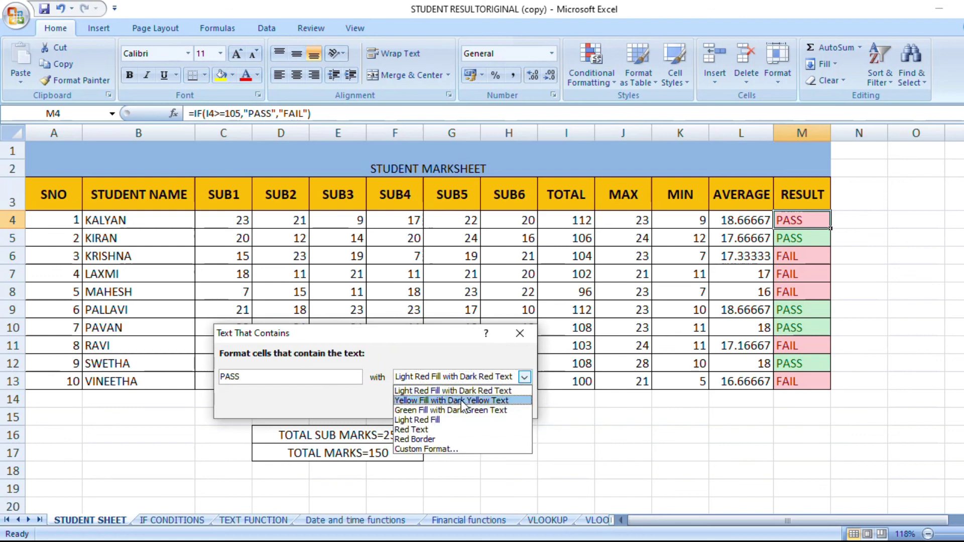
{"action": "left_click", "coordinate": [437, 400]}
{"action": "left_click", "coordinate": [446, 406]}
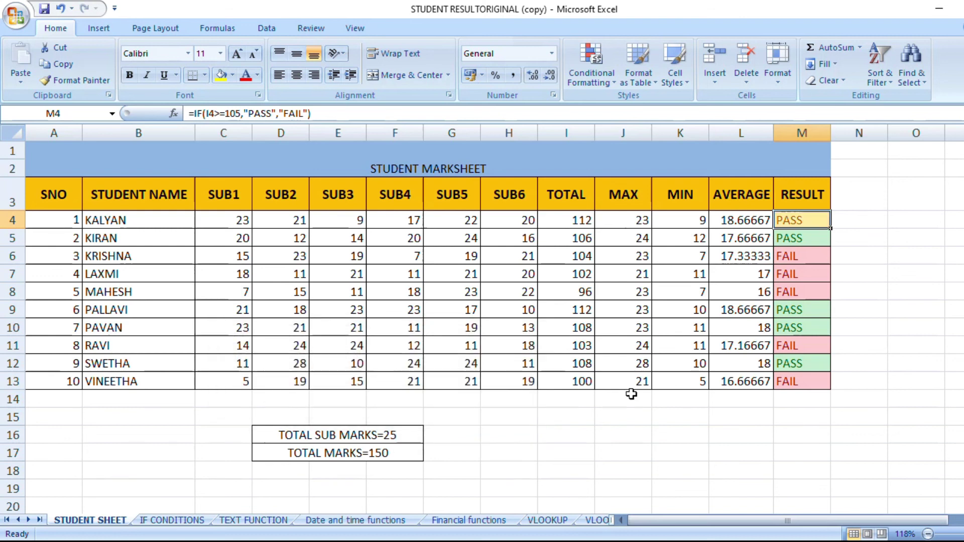
{"action": "left_click_drag", "start_coordinate": [830, 229], "coordinate": [826, 384]}
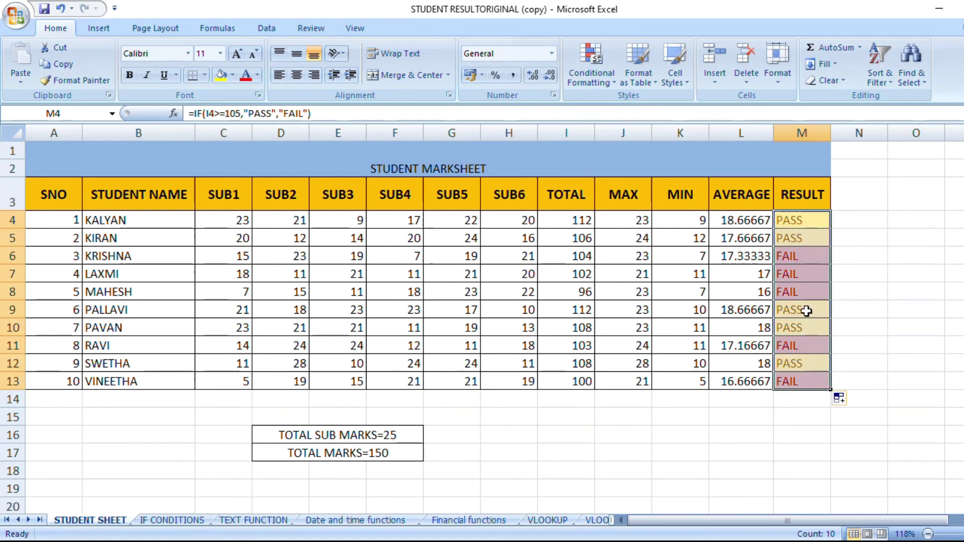